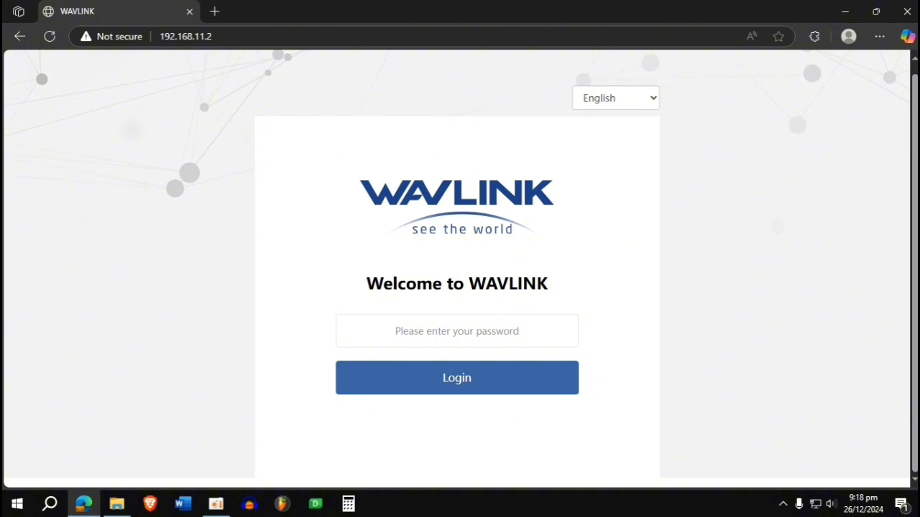
- Log in to the WAVLINK router web admin with the admin password
{"action": "left_click", "coordinate": [486, 339]}
{"action": "key", "text": "Return"}
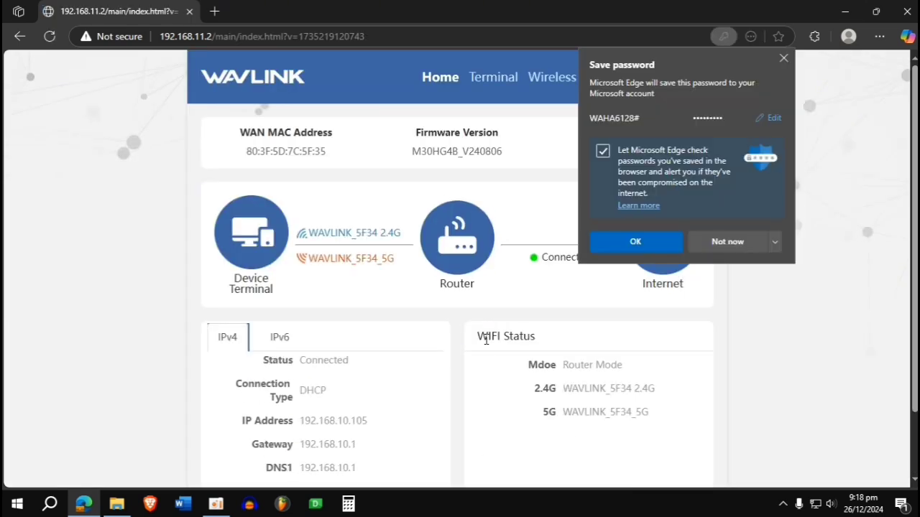
- Dismiss Edge's save-password bubble and scroll through the Home dashboard's DHCP connection and 2.4G/5G status
{"action": "left_click", "coordinate": [783, 52]}
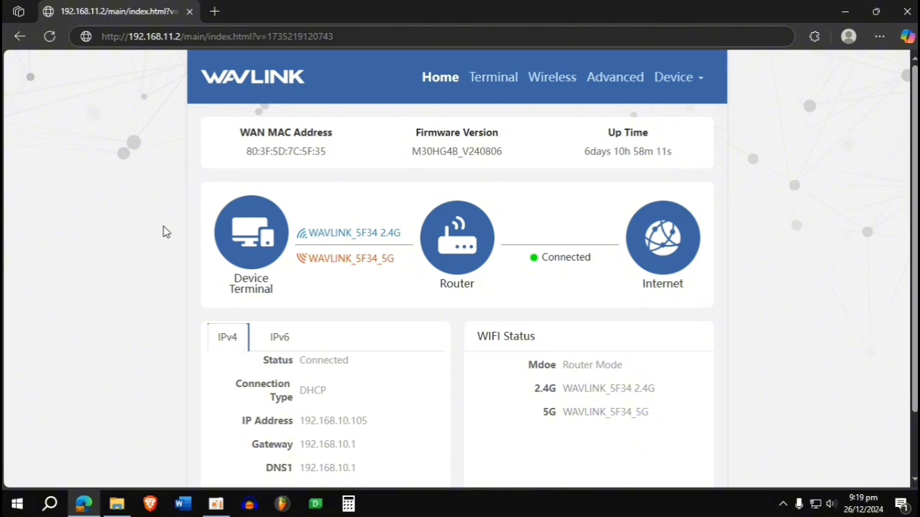
{"action": "scroll", "coordinate": [386, 290], "scroll_direction": "down", "scroll_amount": 1}
{"action": "scroll", "coordinate": [372, 419], "scroll_direction": "up", "scroll_amount": 1}
{"action": "scroll", "coordinate": [685, 232], "scroll_direction": "down", "scroll_amount": 1}
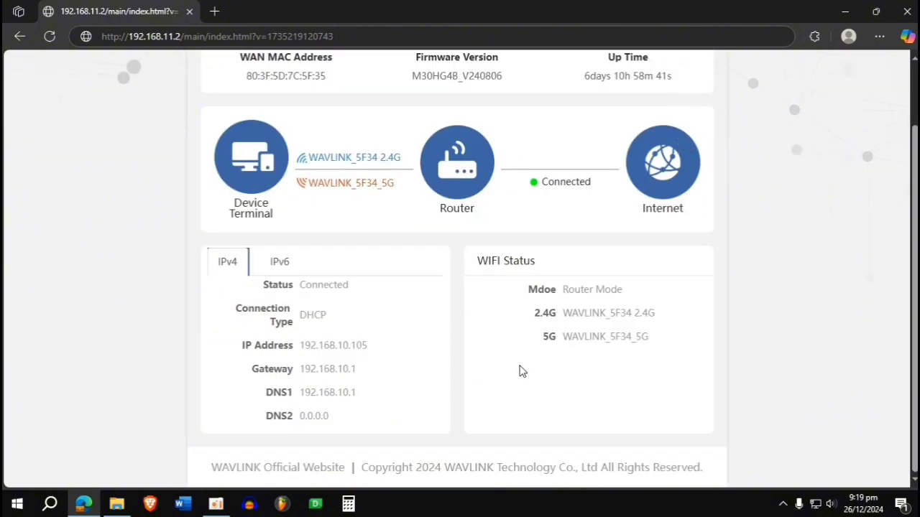
{"action": "scroll", "coordinate": [503, 338], "scroll_direction": "up", "scroll_amount": 1}
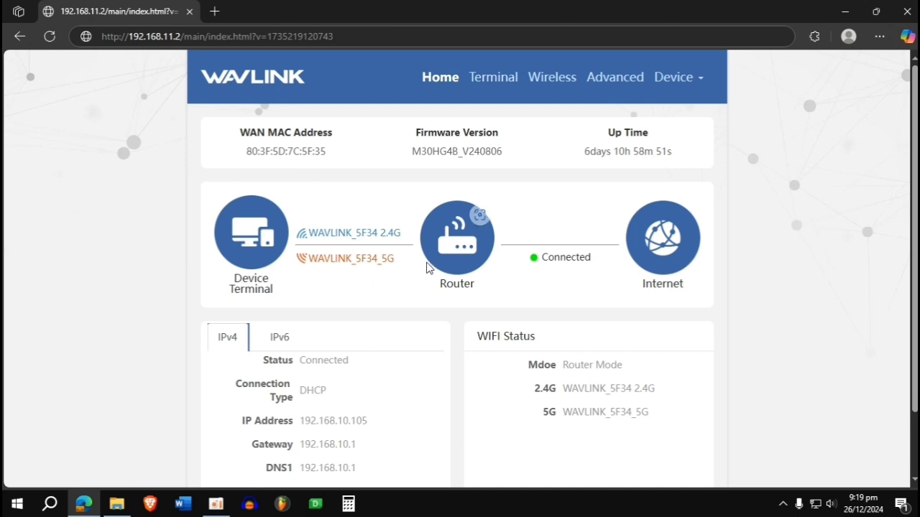
- Open Terminal and inspect the two online devices, including M2004J19C, and the Block Internet column
{"action": "left_click", "coordinate": [493, 77]}
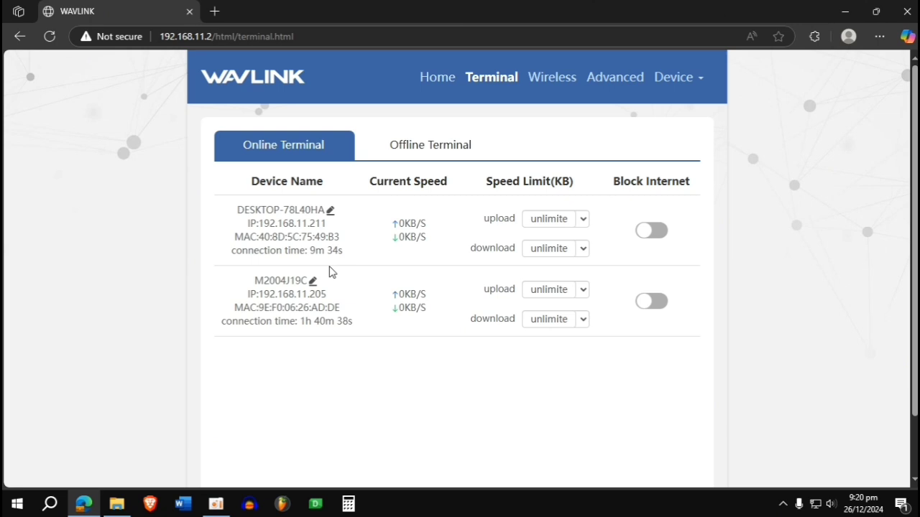
{"action": "left_click_drag", "start_coordinate": [236, 211], "coordinate": [325, 206]}
{"action": "left_click", "coordinate": [376, 273]}
{"action": "left_click_drag", "start_coordinate": [257, 277], "coordinate": [341, 286]}
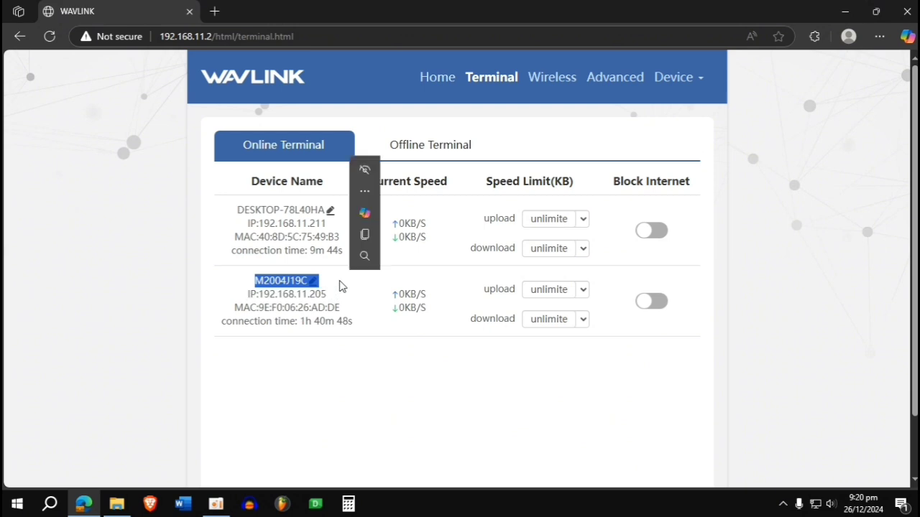
{"action": "left_click", "coordinate": [340, 305]}
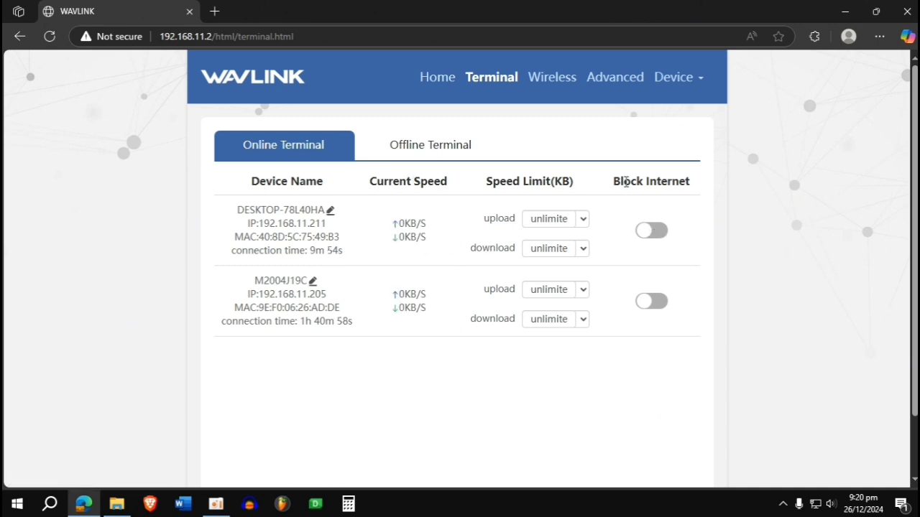
{"action": "left_click_drag", "start_coordinate": [609, 183], "coordinate": [676, 244]}
{"action": "left_click", "coordinate": [675, 245]}
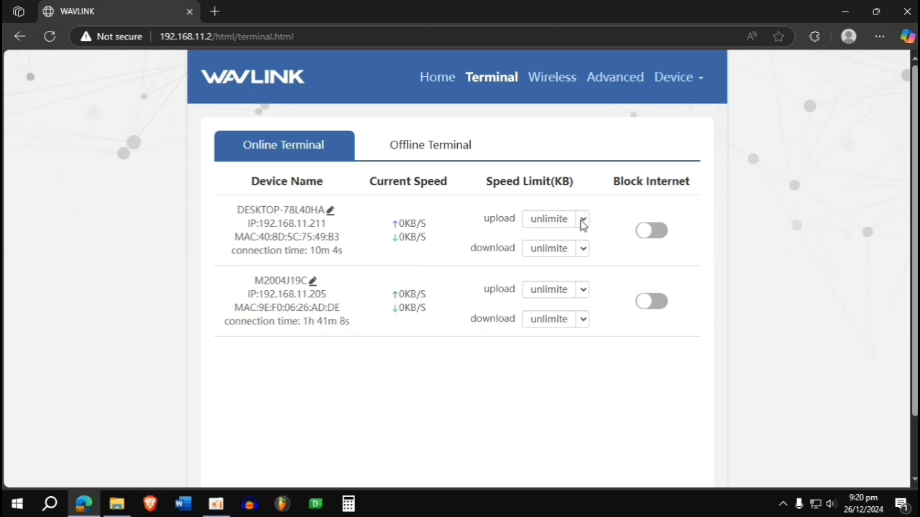
- Check the first device's upload limit, keeping unlimited, then view the empty Offline Terminal list
{"action": "left_click", "coordinate": [582, 222]}
{"action": "left_click", "coordinate": [582, 223]}
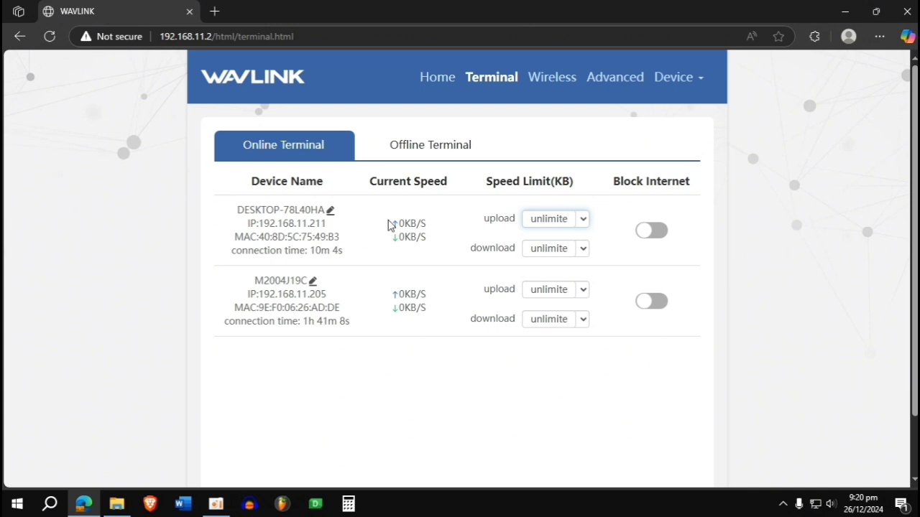
{"action": "left_click_drag", "start_coordinate": [388, 225], "coordinate": [436, 230]}
{"action": "left_click", "coordinate": [453, 237]}
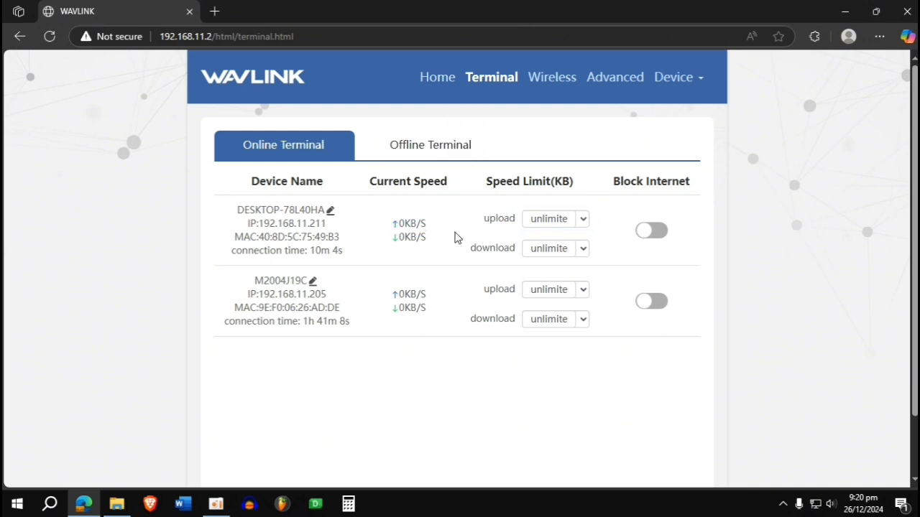
{"action": "left_click", "coordinate": [415, 149]}
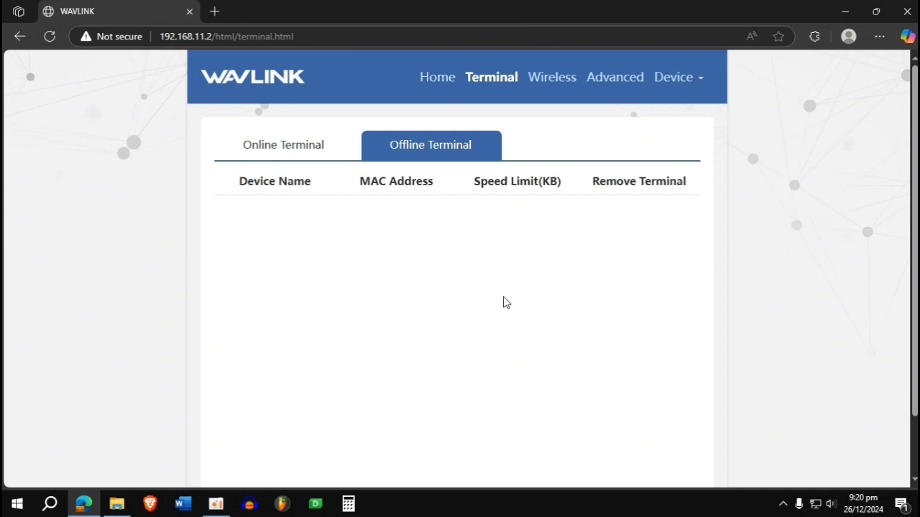
- Open Wireless and read the Dual Frequency Selection note and the 2.4G and 5G WiFi sections
{"action": "left_click", "coordinate": [534, 80]}
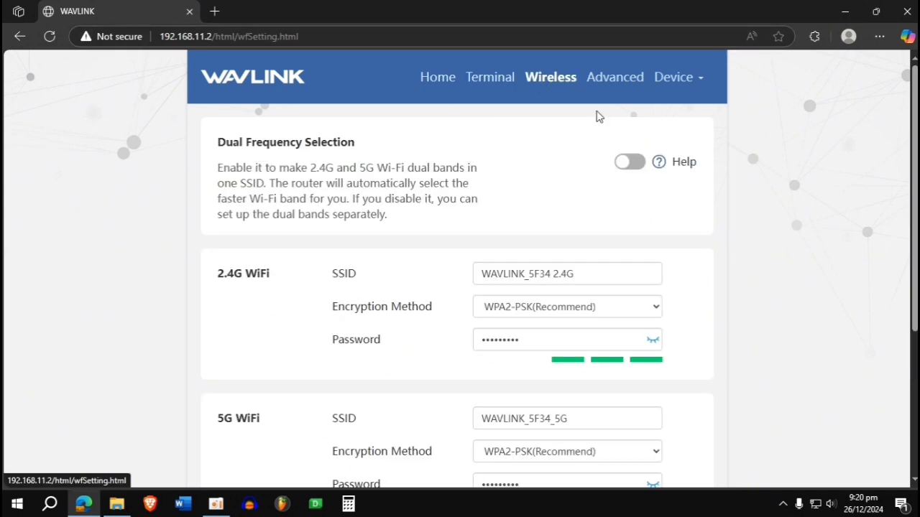
{"action": "left_click_drag", "start_coordinate": [215, 141], "coordinate": [416, 230]}
{"action": "left_click", "coordinate": [606, 216]}
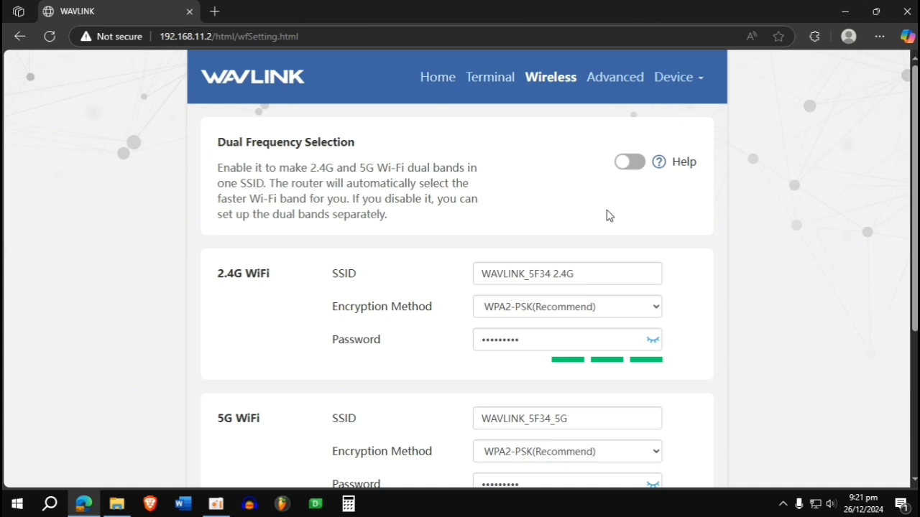
{"action": "scroll", "coordinate": [349, 319], "scroll_direction": "down", "scroll_amount": 1}
{"action": "left_click_drag", "start_coordinate": [217, 205], "coordinate": [302, 211]}
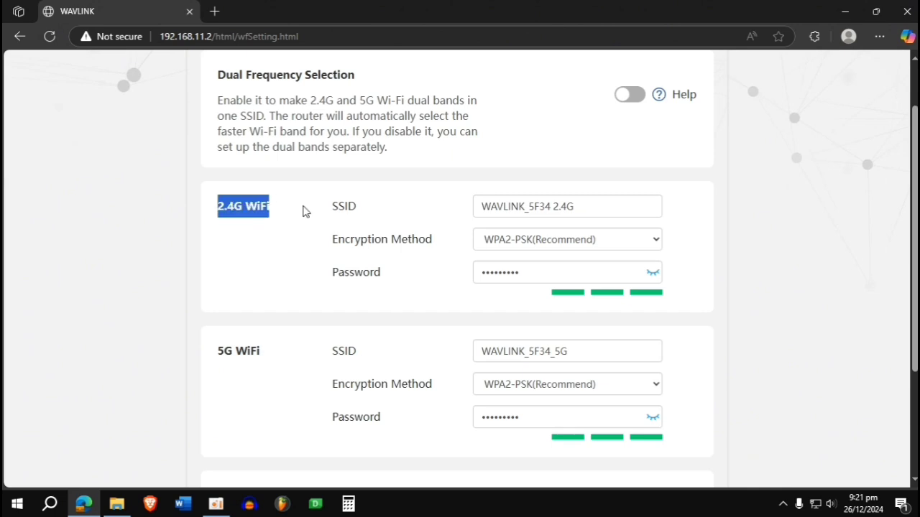
{"action": "left_click", "coordinate": [242, 365]}
{"action": "left_click_drag", "start_coordinate": [287, 352], "coordinate": [211, 362]}
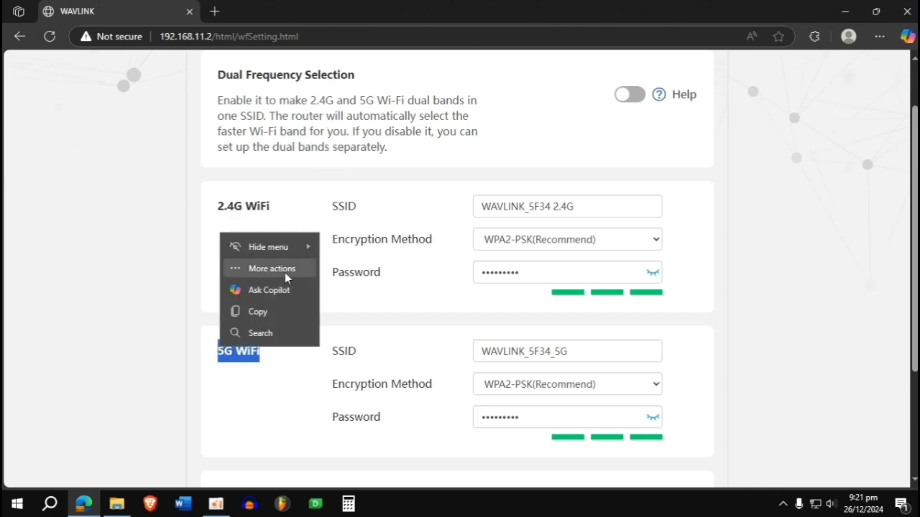
{"action": "left_click", "coordinate": [285, 375]}
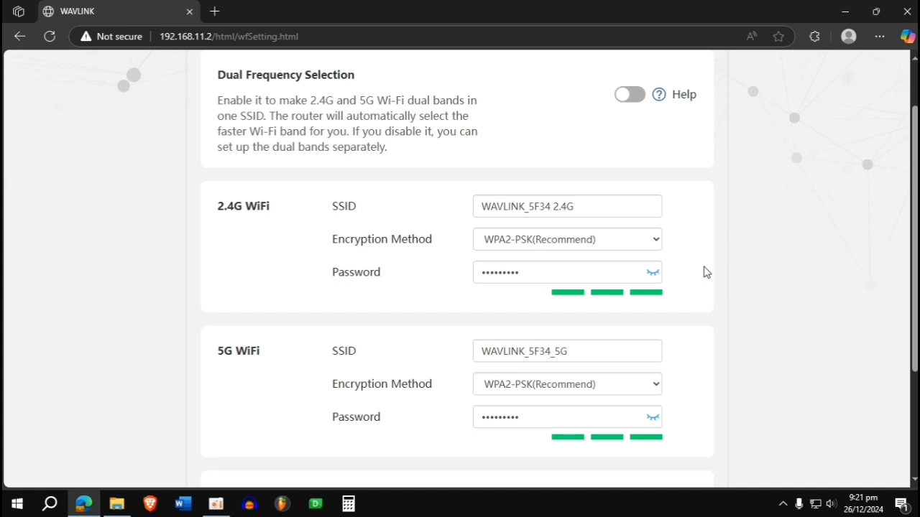
- Expand the Advanced per-band Wi-Fi options and scroll through them
{"action": "scroll", "coordinate": [704, 271], "scroll_direction": "down", "scroll_amount": 2}
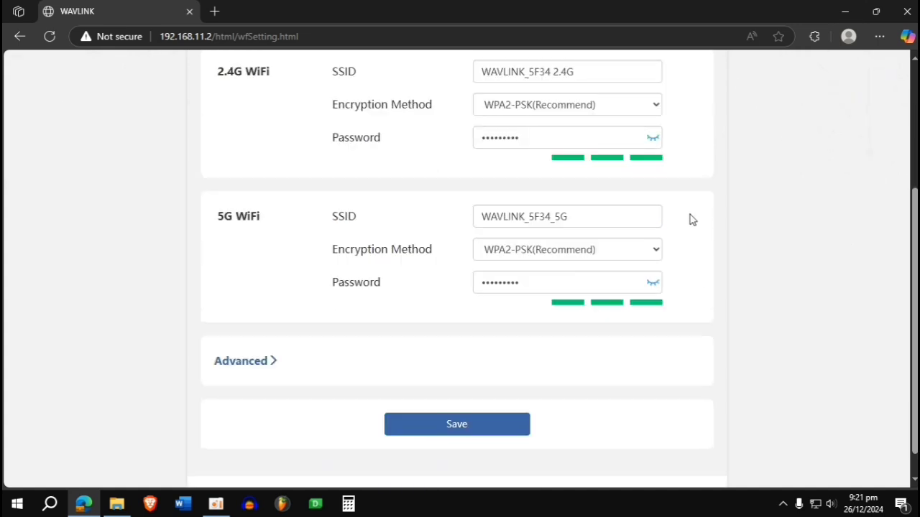
{"action": "left_click", "coordinate": [251, 367]}
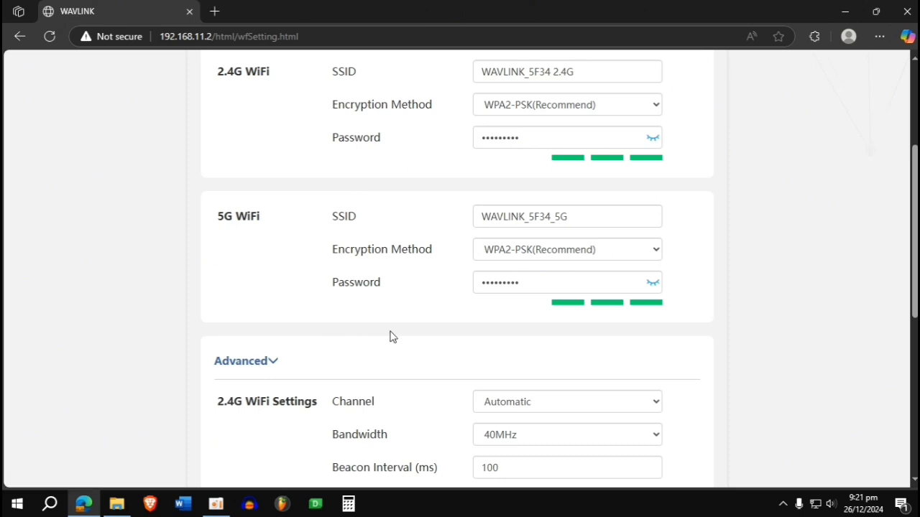
{"action": "scroll", "coordinate": [393, 337], "scroll_direction": "up", "scroll_amount": 2}
{"action": "scroll", "coordinate": [404, 291], "scroll_direction": "down", "scroll_amount": 3}
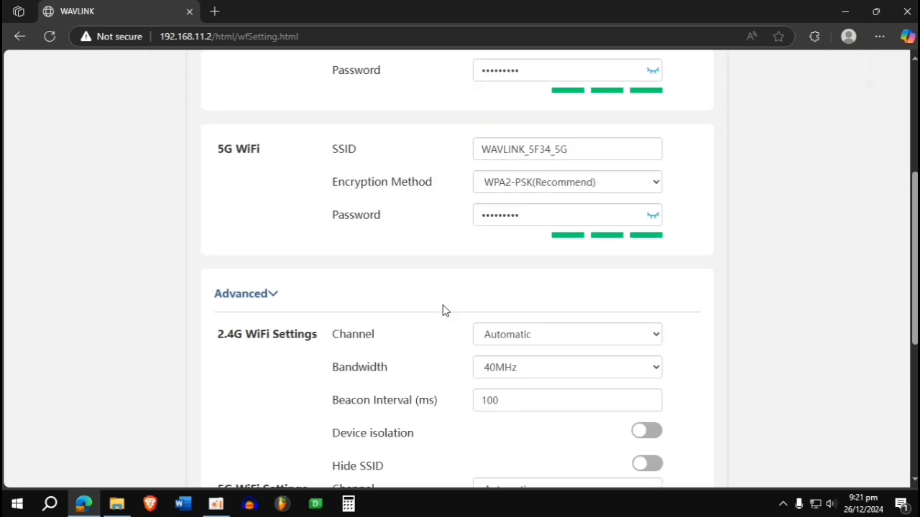
{"action": "scroll", "coordinate": [443, 311], "scroll_direction": "down", "scroll_amount": 4}
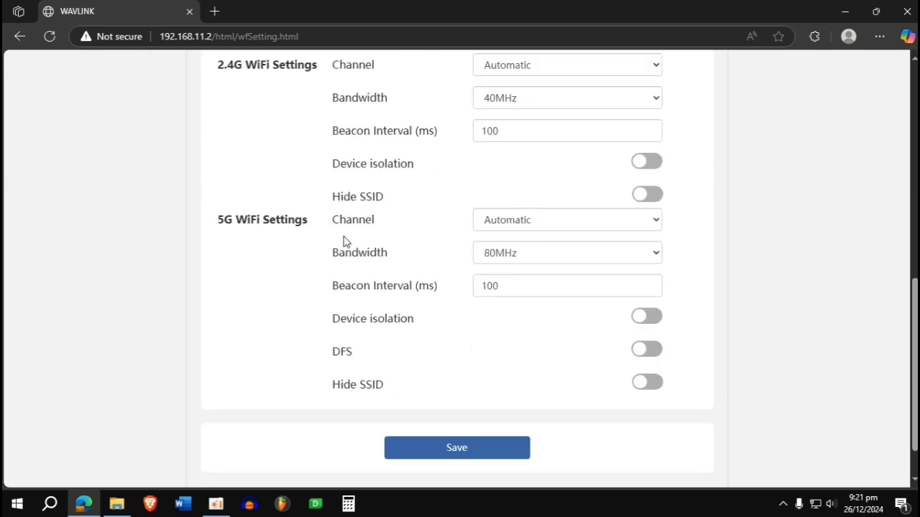
{"action": "scroll", "coordinate": [366, 253], "scroll_direction": "up", "scroll_amount": 1}
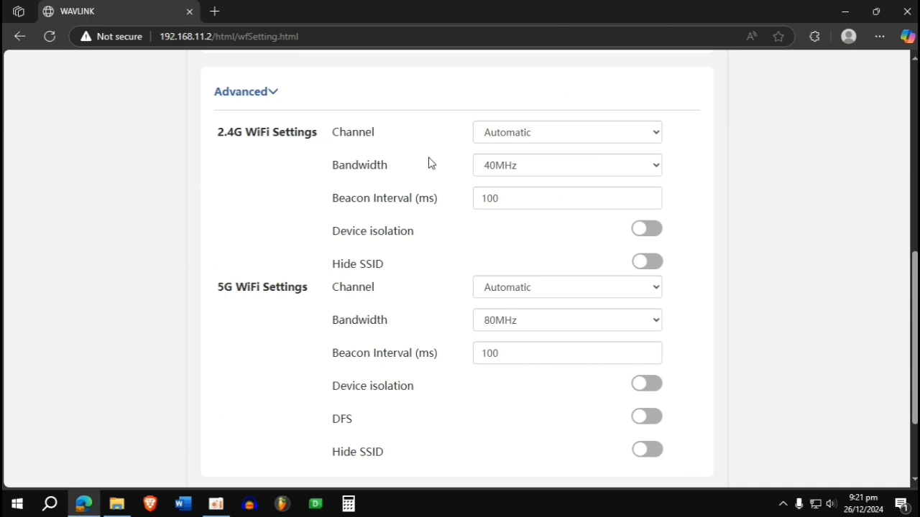
- Check the 2.4G bandwidth and channel choices, keeping 40MHz and Automatic, then return to the top
{"action": "left_click", "coordinate": [519, 166]}
{"action": "left_click", "coordinate": [518, 165]}
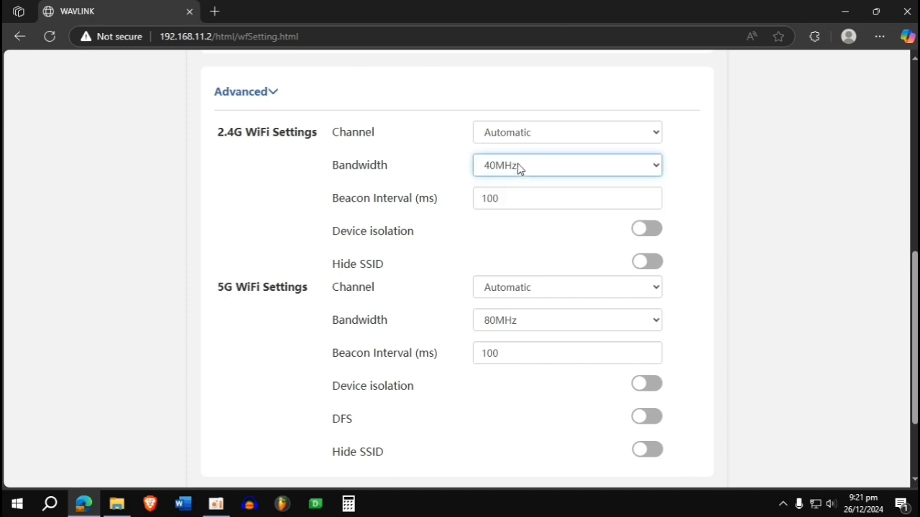
{"action": "left_click", "coordinate": [539, 139]}
{"action": "left_click", "coordinate": [537, 140]}
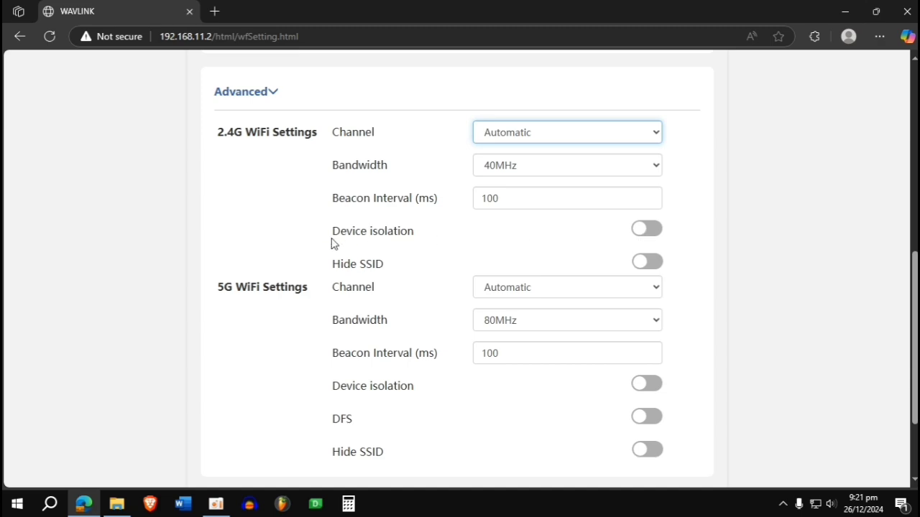
{"action": "left_click_drag", "start_coordinate": [327, 242], "coordinate": [454, 223]}
{"action": "left_click", "coordinate": [460, 231]}
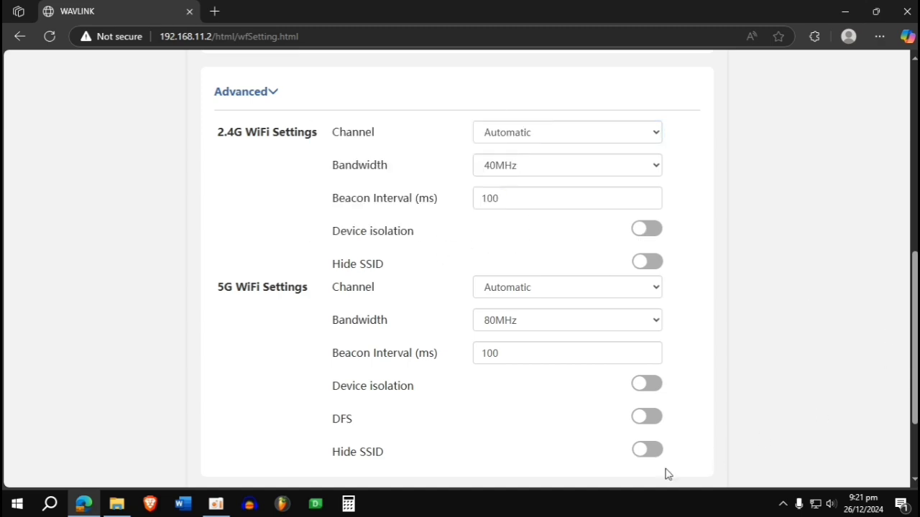
{"action": "scroll", "coordinate": [567, 384], "scroll_direction": "down", "scroll_amount": 1}
{"action": "scroll", "coordinate": [567, 385], "scroll_direction": "up", "scroll_amount": 2}
{"action": "scroll", "coordinate": [567, 385], "scroll_direction": "up", "scroll_amount": 4}
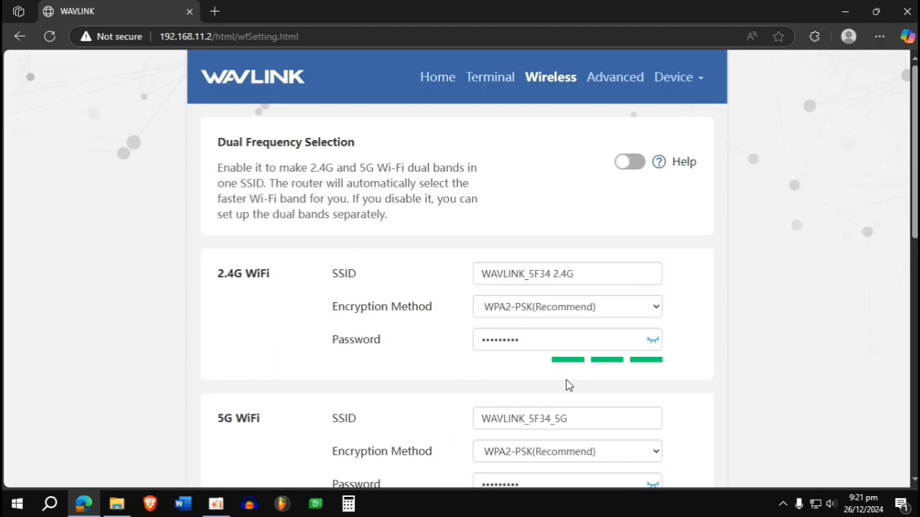
- Review Device Status under Advanced, showing firmware M30HG4B_V240806, then return to the Advanced overview
{"action": "left_click", "coordinate": [613, 84]}
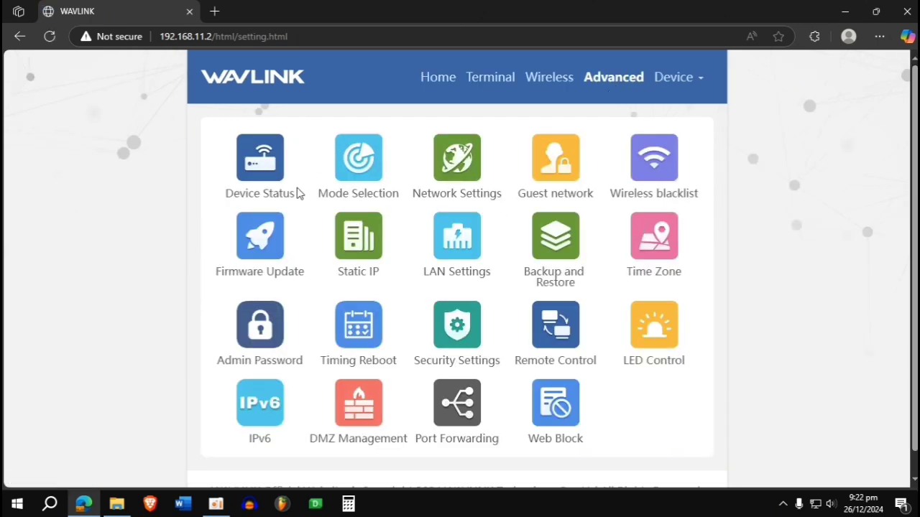
{"action": "left_click", "coordinate": [279, 169]}
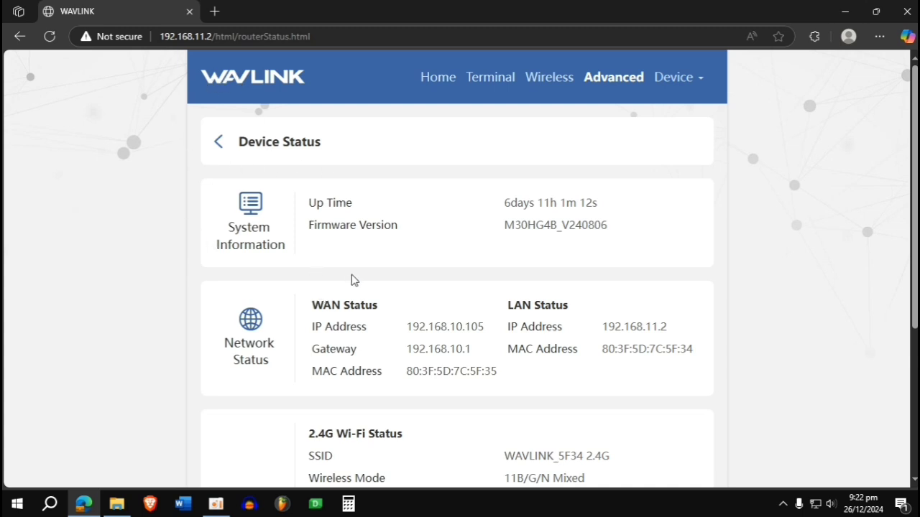
{"action": "scroll", "coordinate": [352, 280], "scroll_direction": "down", "scroll_amount": 3}
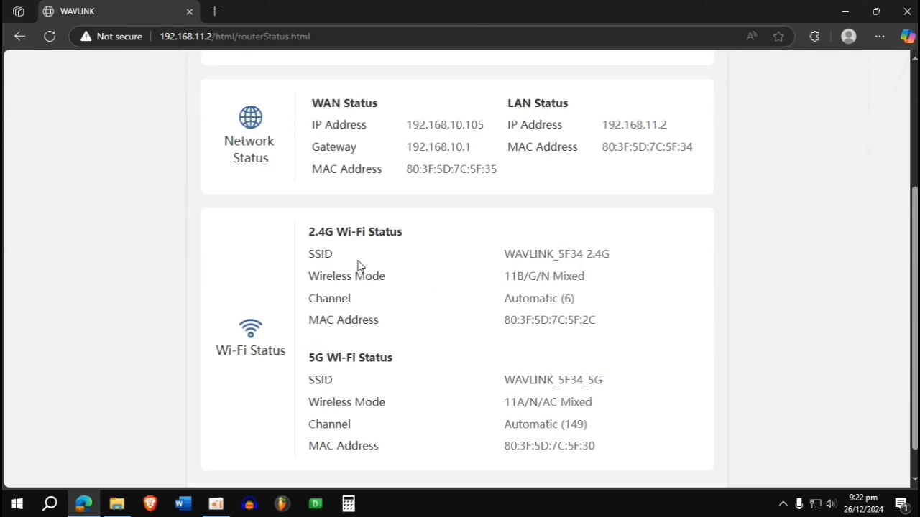
{"action": "scroll", "coordinate": [419, 314], "scroll_direction": "up", "scroll_amount": 3}
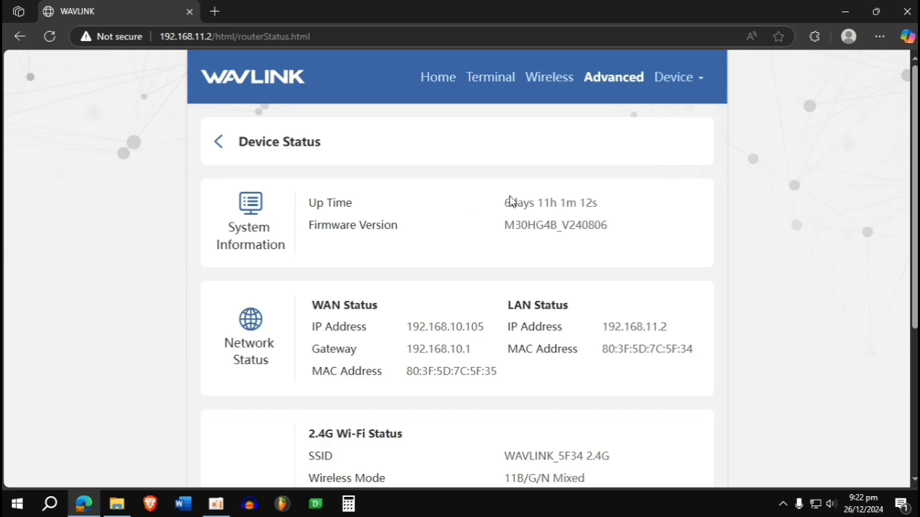
{"action": "scroll", "coordinate": [459, 323], "scroll_direction": "down", "scroll_amount": 1}
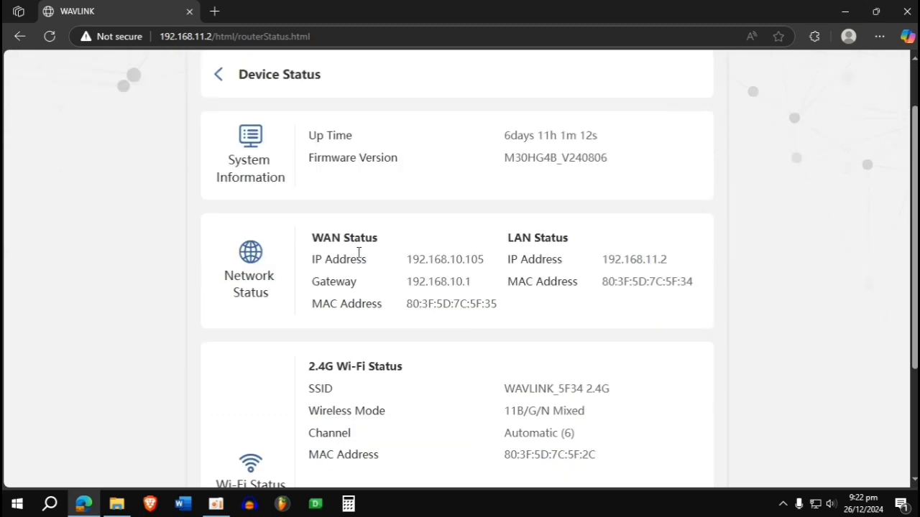
{"action": "scroll", "coordinate": [359, 298], "scroll_direction": "down", "scroll_amount": 3}
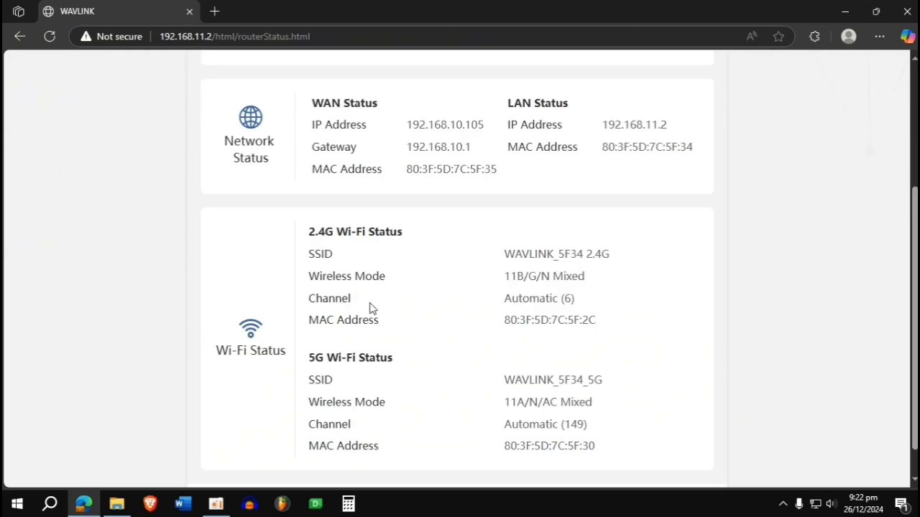
{"action": "scroll", "coordinate": [371, 348], "scroll_direction": "up", "scroll_amount": 4}
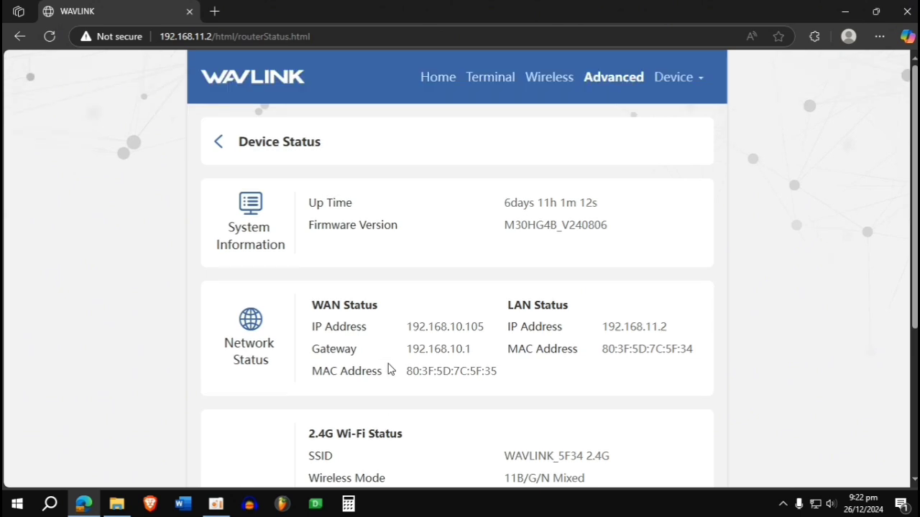
{"action": "left_click", "coordinate": [281, 149]}
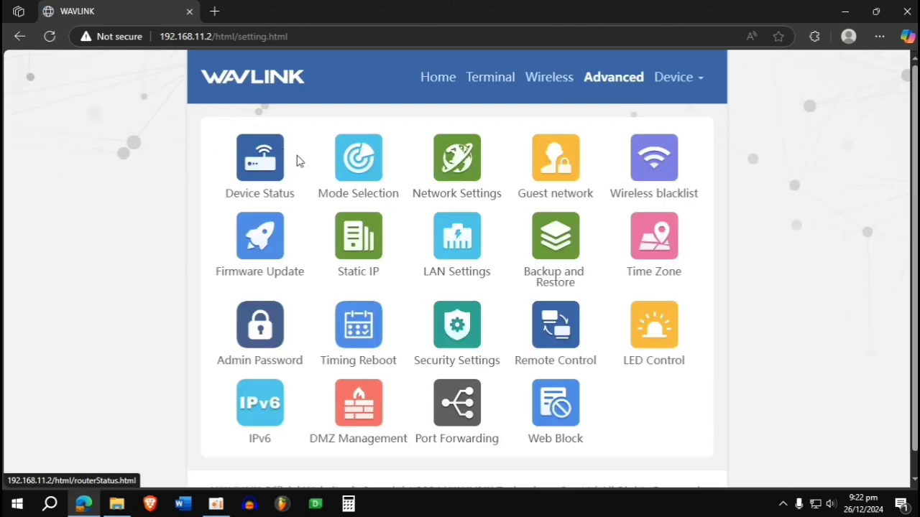
{"action": "left_click", "coordinate": [361, 173]}
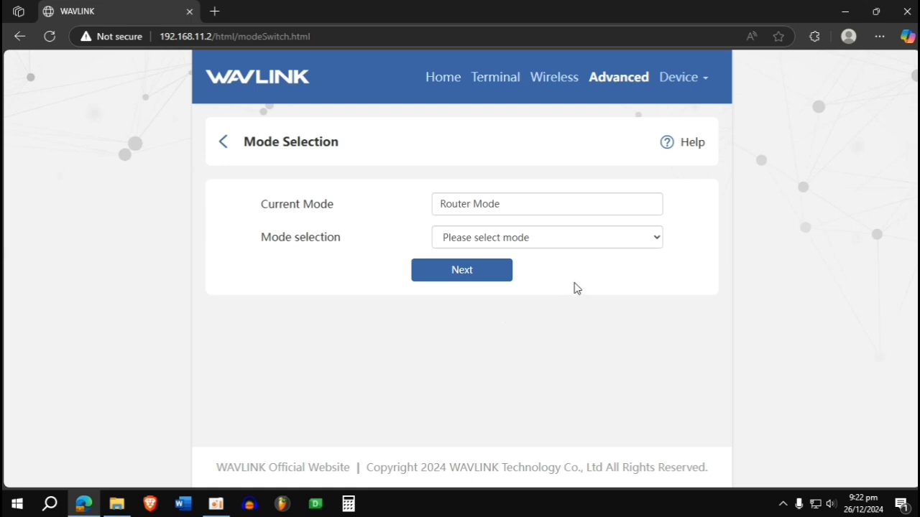
{"action": "left_click", "coordinate": [521, 199]}
{"action": "left_click", "coordinate": [514, 238]}
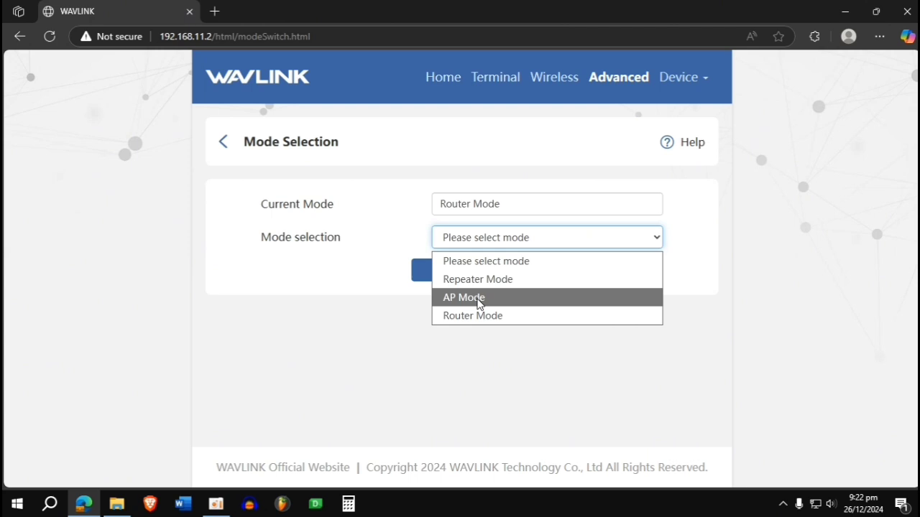
{"action": "left_click", "coordinate": [540, 149]}
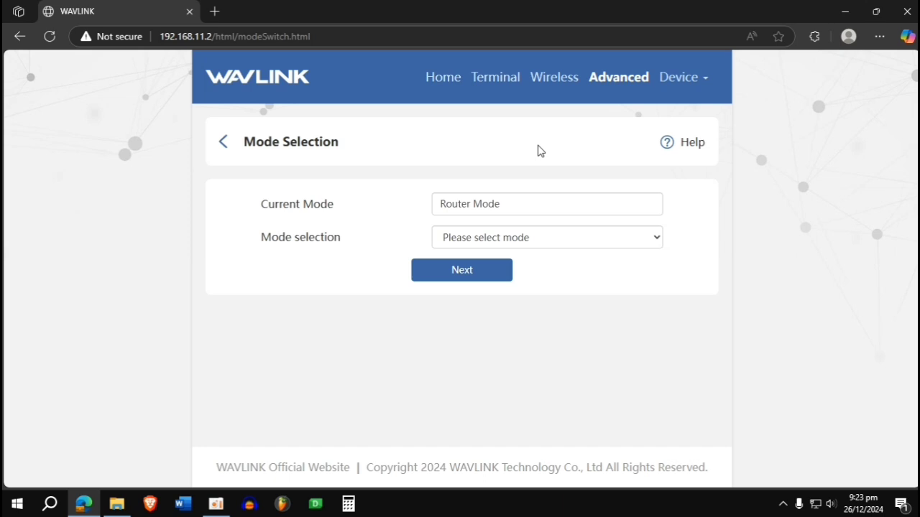
{"action": "left_click", "coordinate": [568, 243]}
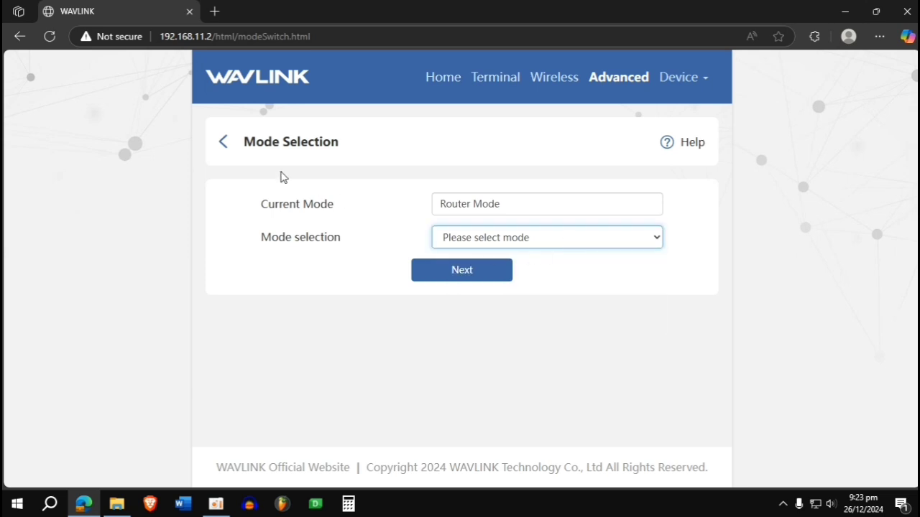
{"action": "left_click", "coordinate": [251, 148]}
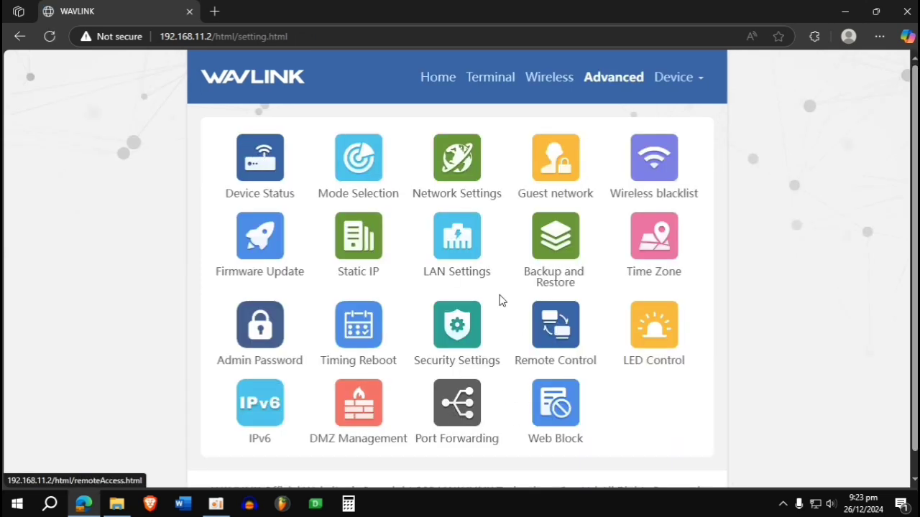
{"action": "left_click", "coordinate": [469, 184]}
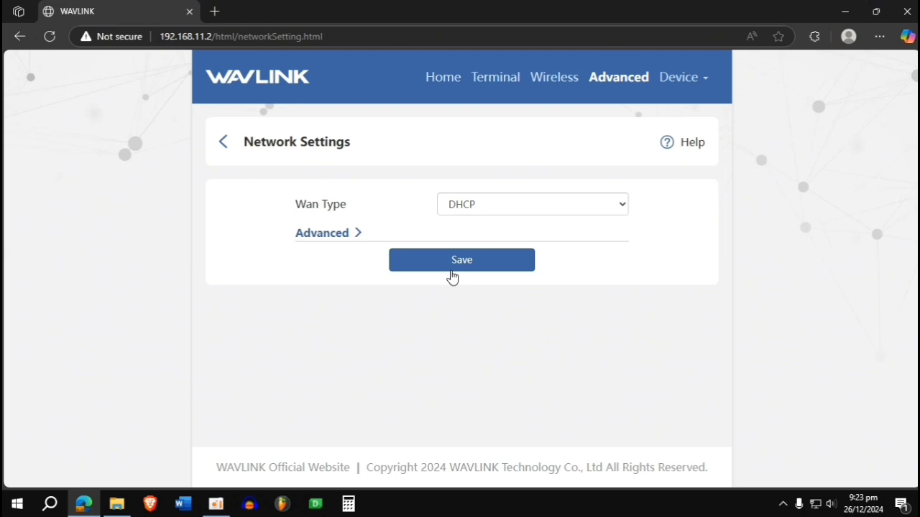
{"action": "left_click", "coordinate": [486, 211]}
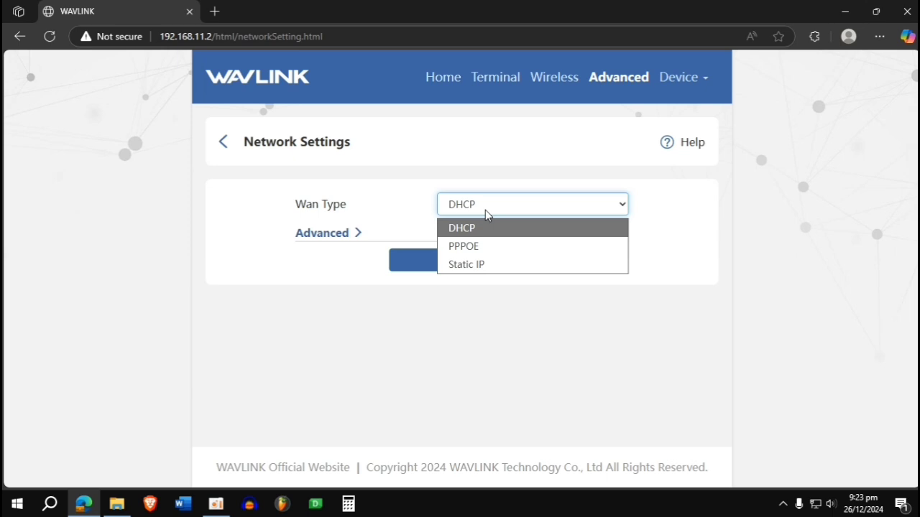
{"action": "left_click", "coordinate": [325, 233]}
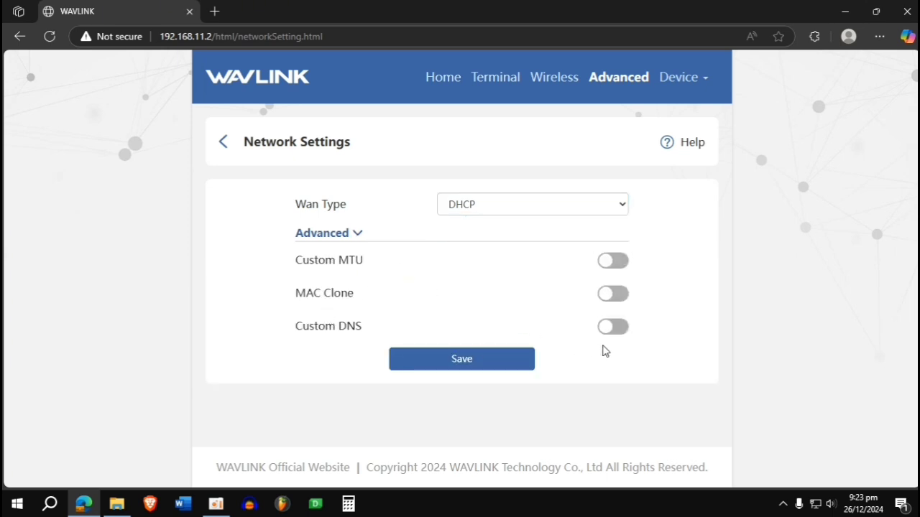
{"action": "left_click", "coordinate": [223, 142]}
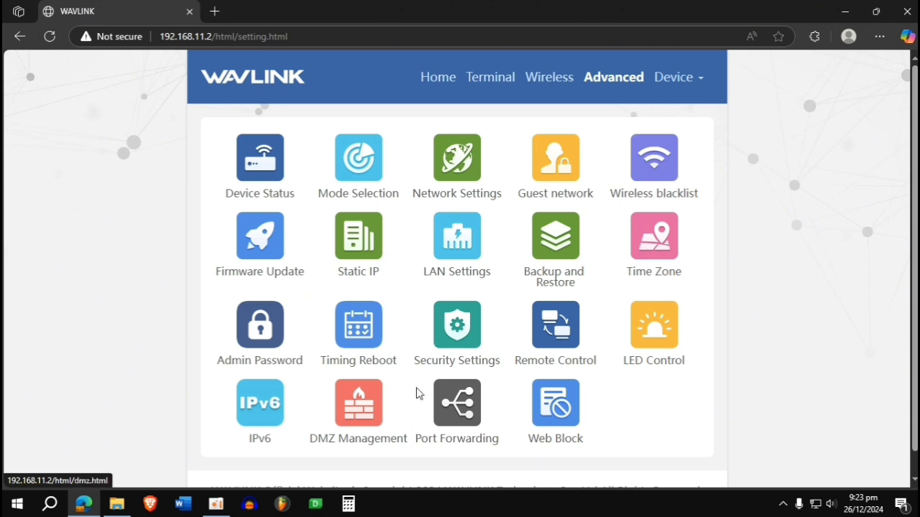
{"action": "left_click", "coordinate": [554, 158]}
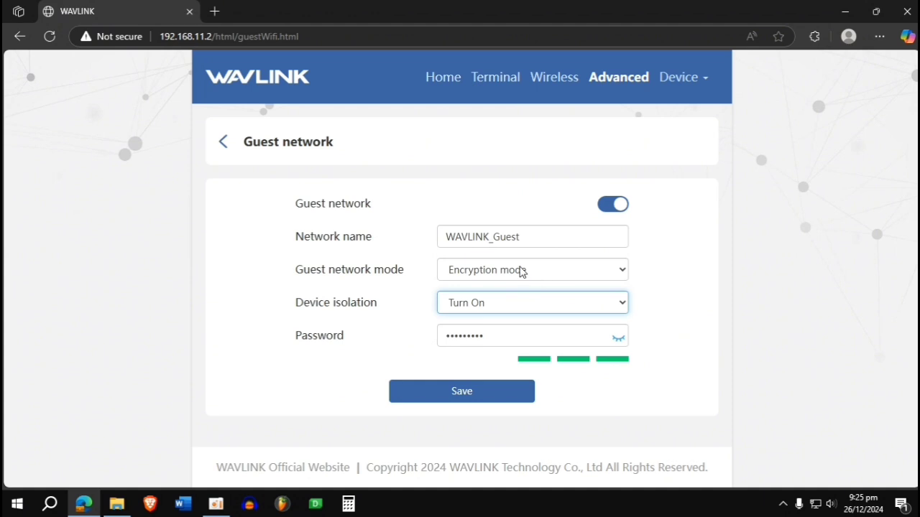
{"action": "left_click", "coordinate": [223, 141]}
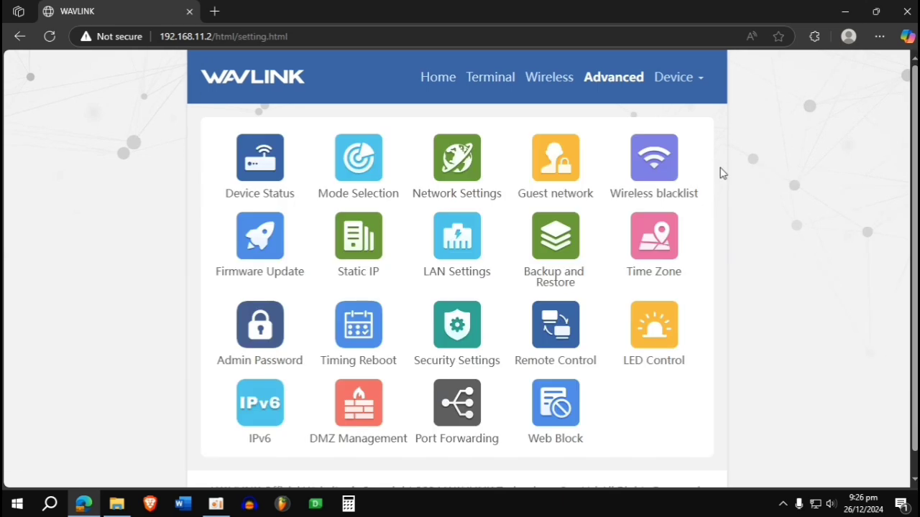
{"action": "left_click", "coordinate": [647, 164]}
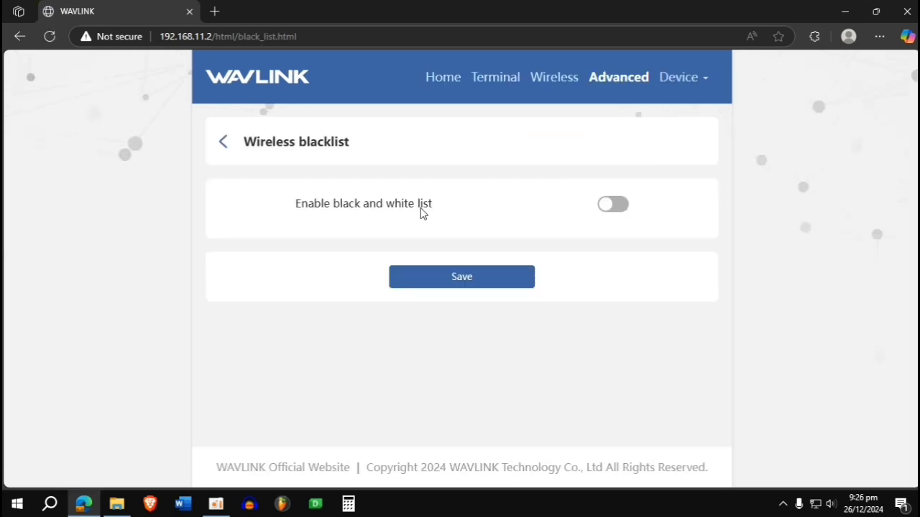
{"action": "left_click", "coordinate": [615, 206]}
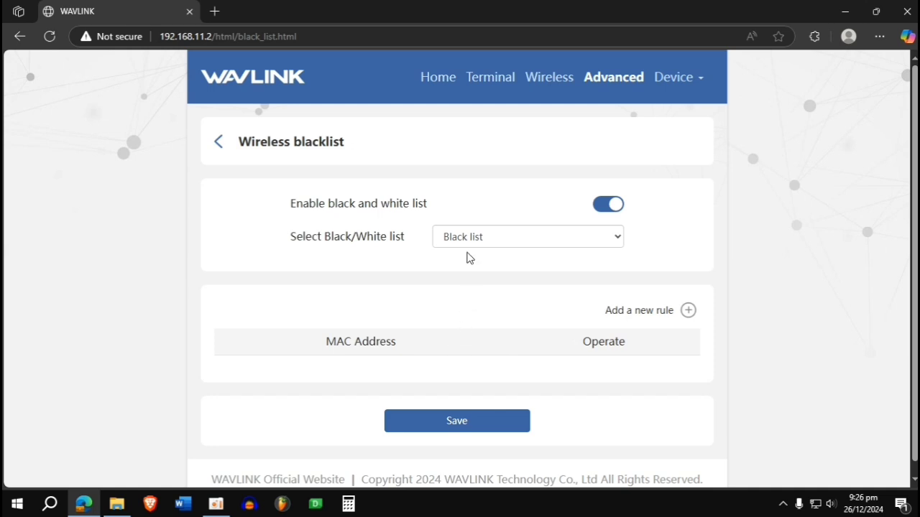
{"action": "left_click", "coordinate": [258, 156]}
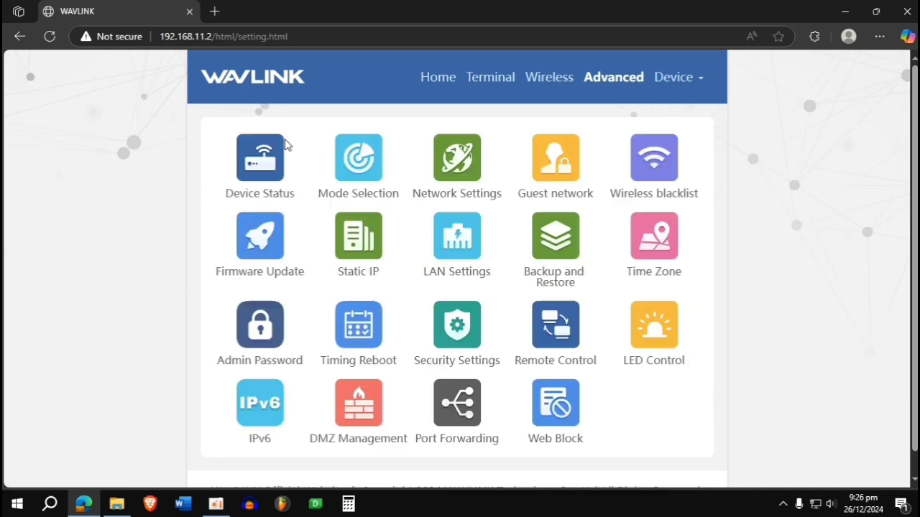
{"action": "left_click", "coordinate": [271, 242]}
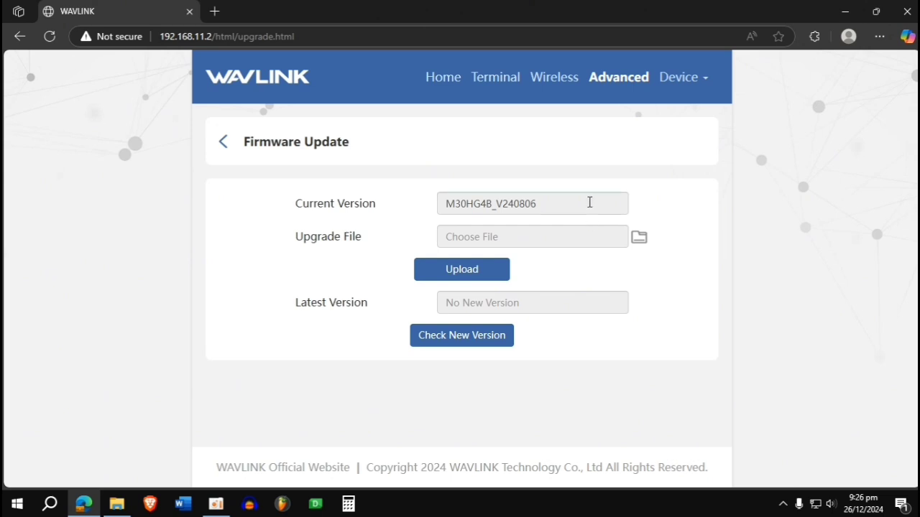
{"action": "double_click", "coordinate": [589, 202]}
{"action": "left_click", "coordinate": [368, 235]}
{"action": "triple_click", "coordinate": [378, 203]}
{"action": "left_click", "coordinate": [391, 237]}
{"action": "left_click", "coordinate": [278, 143]}
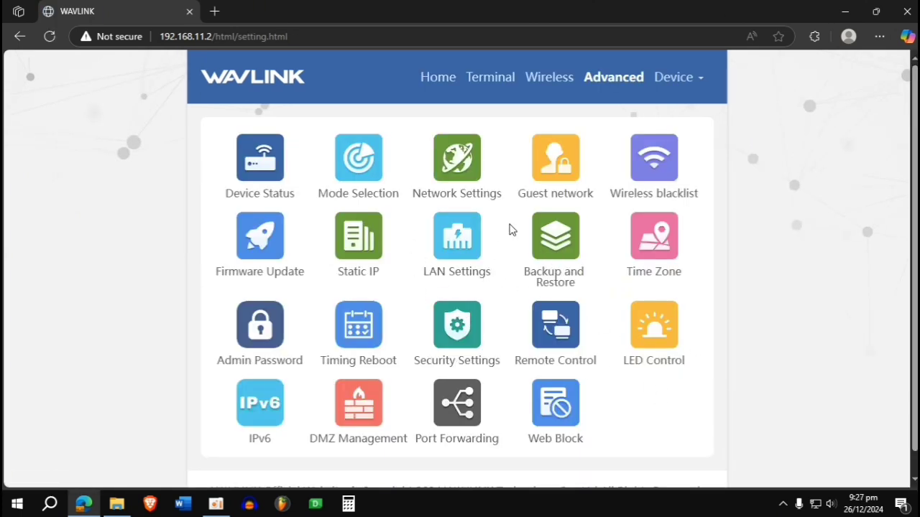
- Review the Static IP list's single rule for 192.168.11.211, then return to the Advanced overview
{"action": "left_click", "coordinate": [354, 251]}
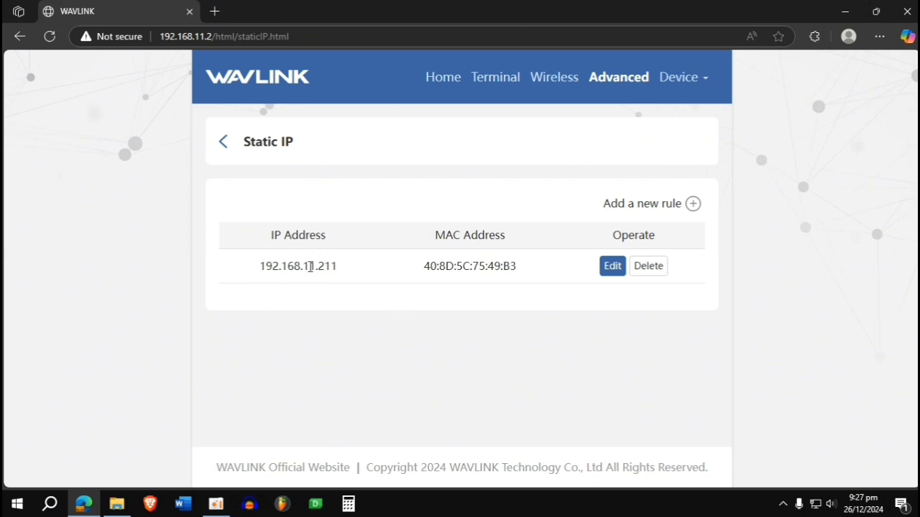
{"action": "left_click_drag", "start_coordinate": [300, 267], "coordinate": [320, 267]}
{"action": "left_click", "coordinate": [346, 280]}
{"action": "left_click", "coordinate": [224, 147]}
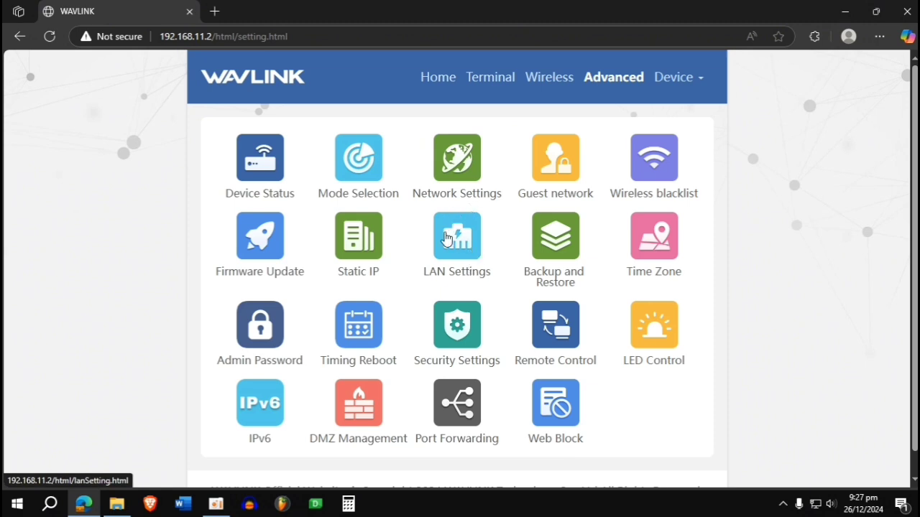
- Open LAN Settings and inspect the router's LAN IP address and subnet mask fields
{"action": "left_click", "coordinate": [448, 242]}
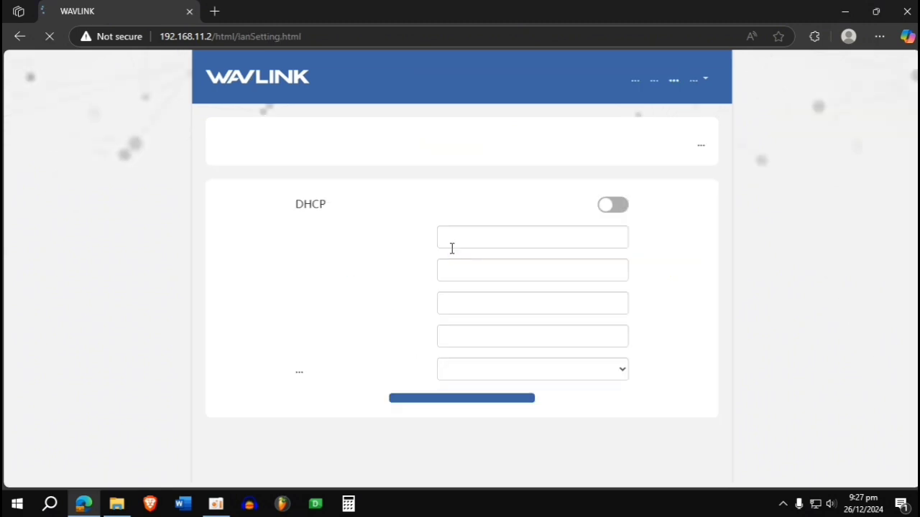
{"action": "left_click_drag", "start_coordinate": [527, 239], "coordinate": [434, 246]}
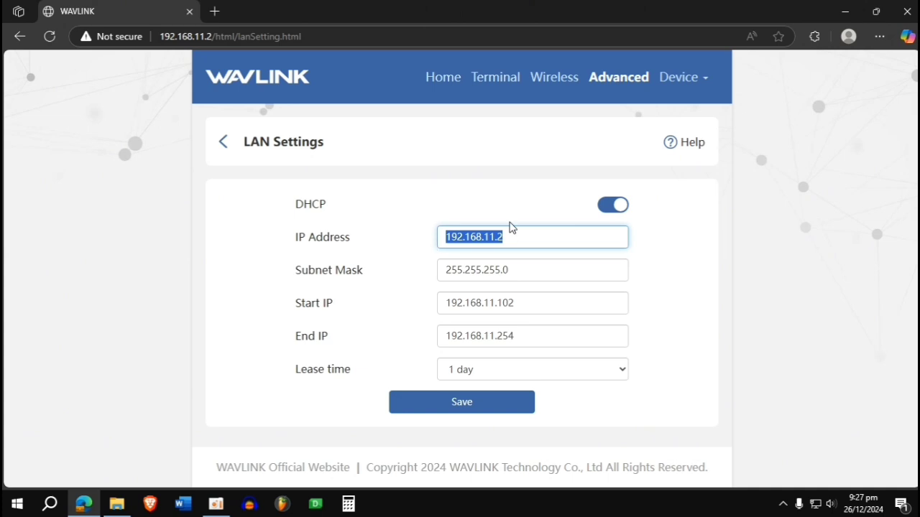
{"action": "left_click", "coordinate": [188, 35]}
{"action": "left_click", "coordinate": [180, 294]}
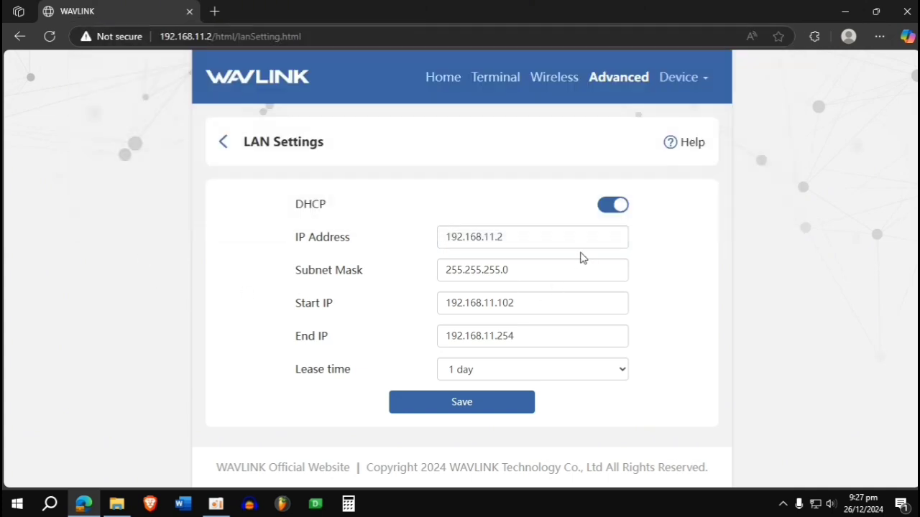
{"action": "left_click", "coordinate": [560, 242]}
{"action": "left_click", "coordinate": [542, 265]}
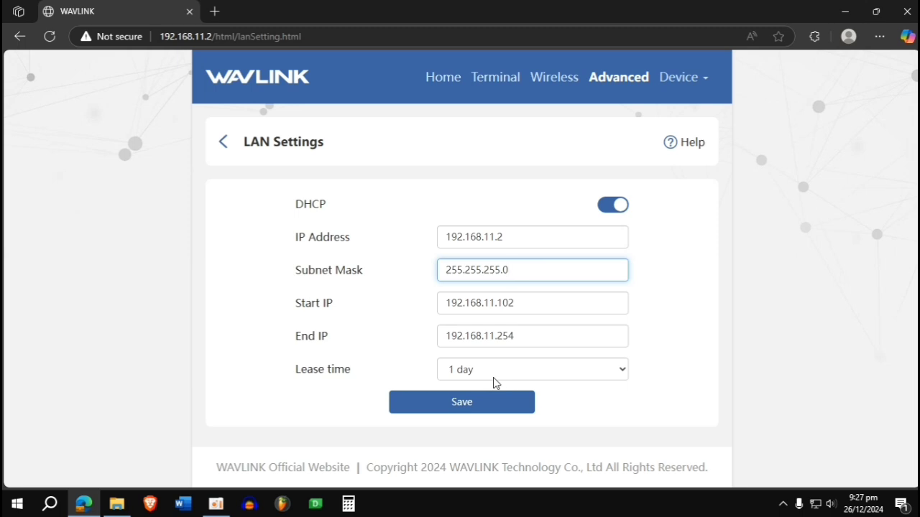
- Check the DHCP lease time choices, keeping 1 day, then go back to the Advanced overview
{"action": "left_click", "coordinate": [473, 368]}
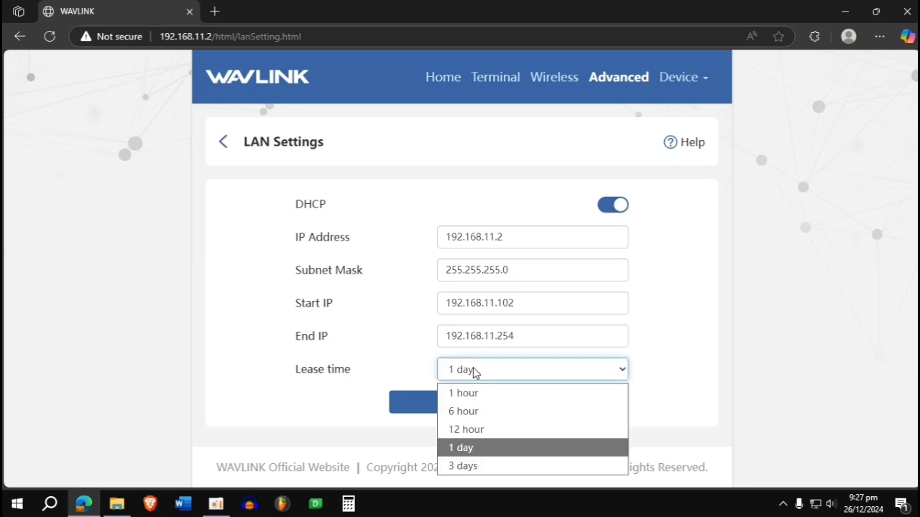
{"action": "left_click", "coordinate": [473, 368]}
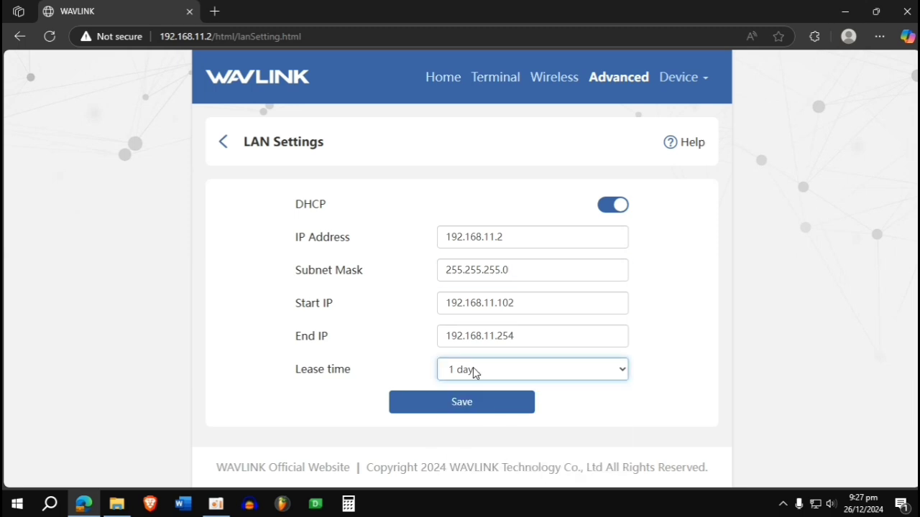
{"action": "left_click", "coordinate": [473, 368]}
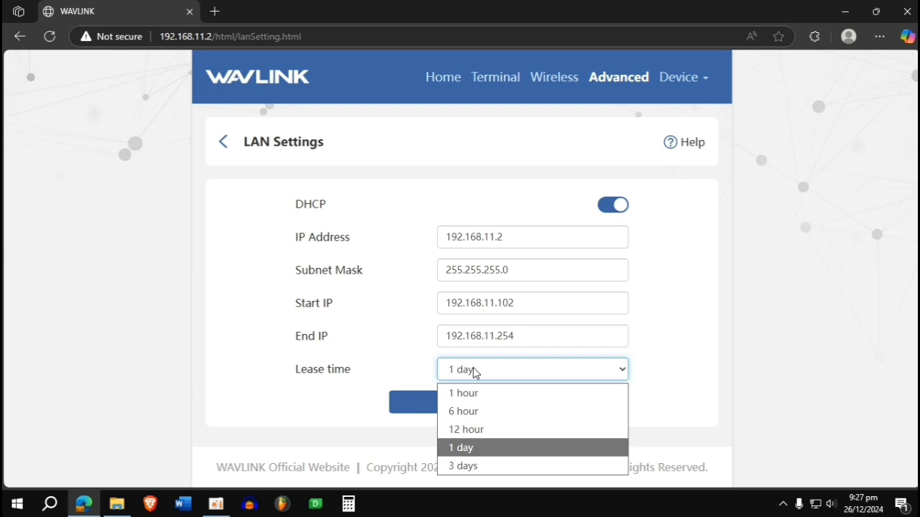
{"action": "left_click", "coordinate": [473, 370]}
{"action": "left_click", "coordinate": [473, 369]}
{"action": "left_click", "coordinate": [473, 369]}
{"action": "left_click", "coordinate": [473, 369]}
{"action": "left_click", "coordinate": [473, 368]}
{"action": "left_click", "coordinate": [471, 369]}
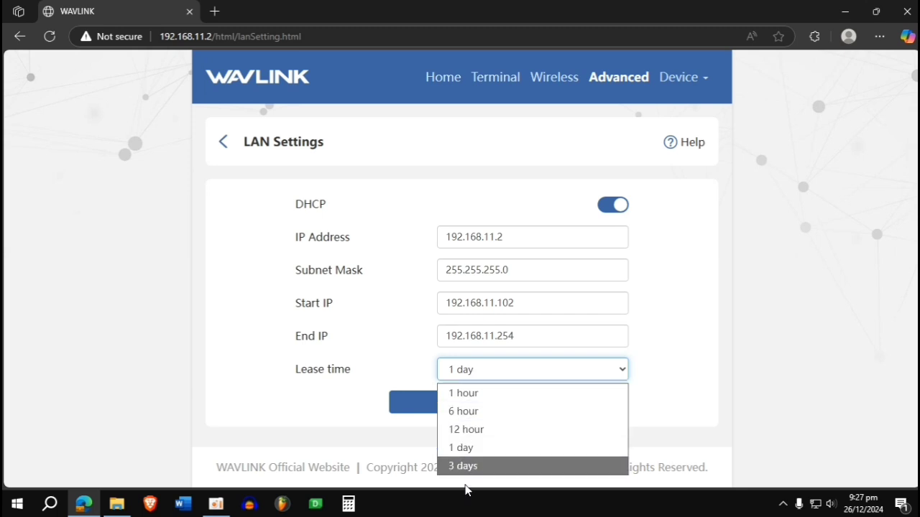
{"action": "left_click", "coordinate": [292, 275]}
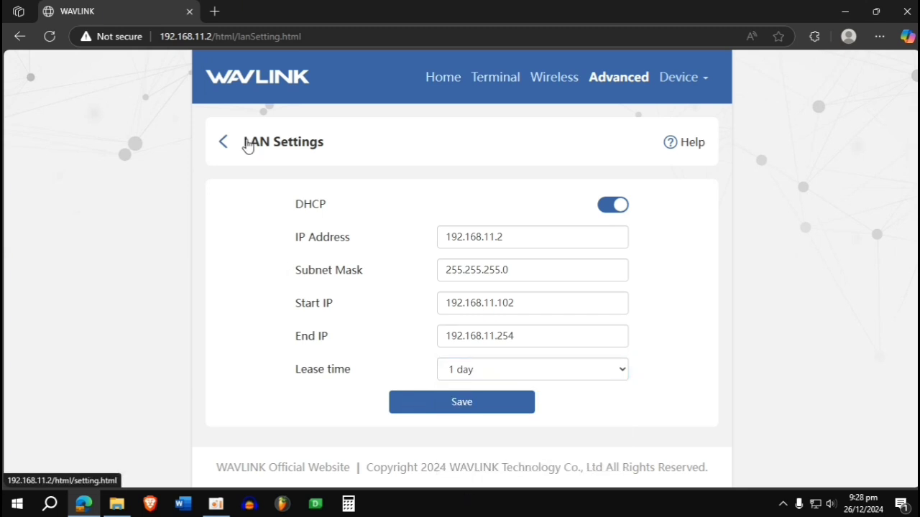
{"action": "left_click", "coordinate": [246, 149]}
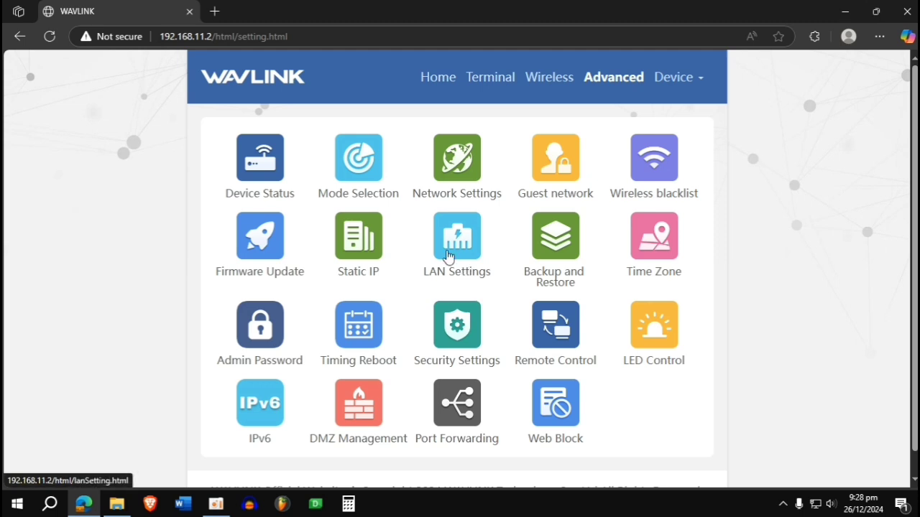
- Generate and download a router configuration backup file from Backup and Restore, then go back
{"action": "left_click", "coordinate": [546, 282]}
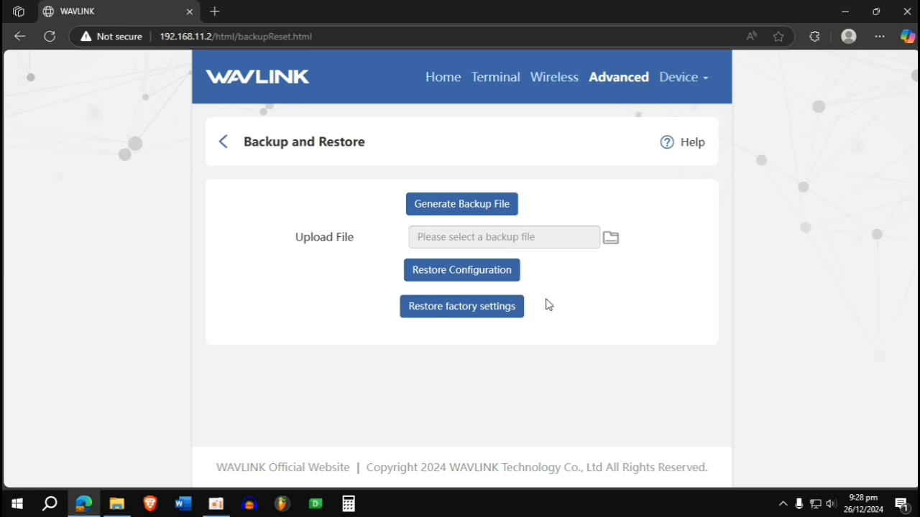
{"action": "left_click", "coordinate": [496, 206]}
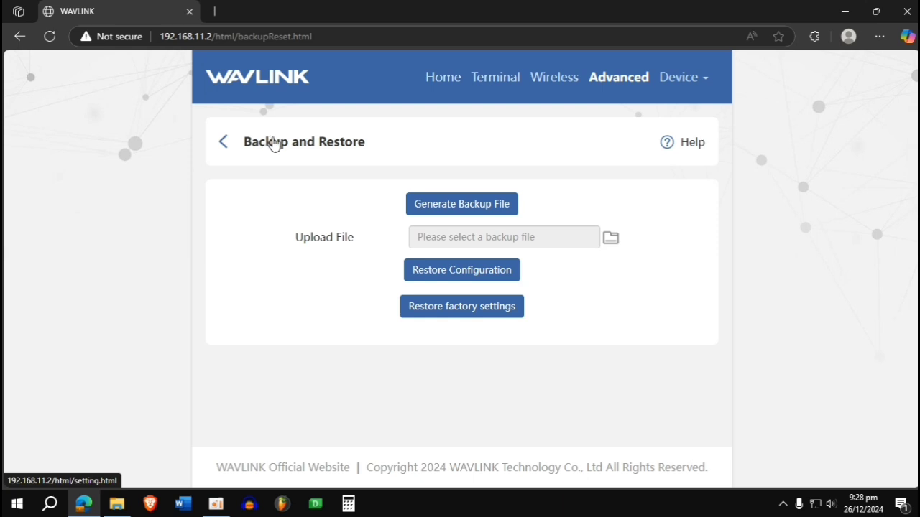
{"action": "left_click", "coordinate": [274, 143]}
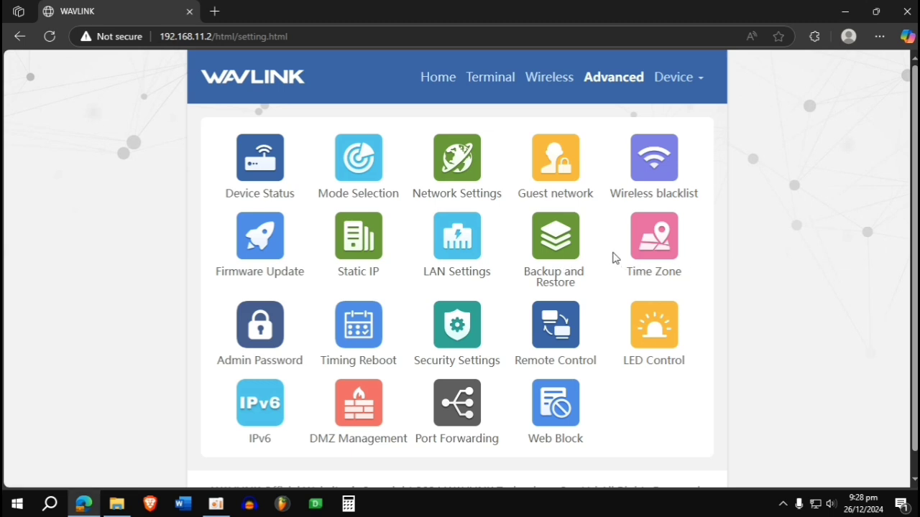
{"action": "left_click", "coordinate": [644, 259]}
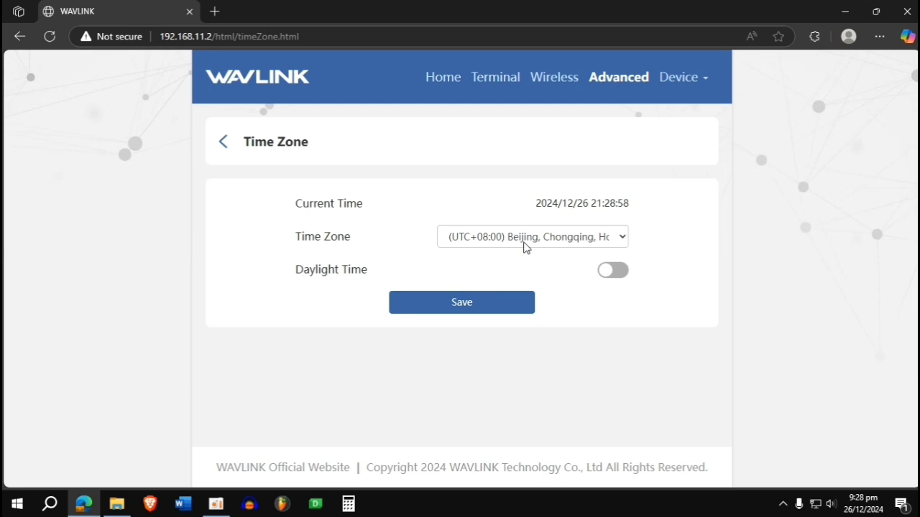
{"action": "left_click", "coordinate": [525, 248]}
{"action": "left_click", "coordinate": [524, 243]}
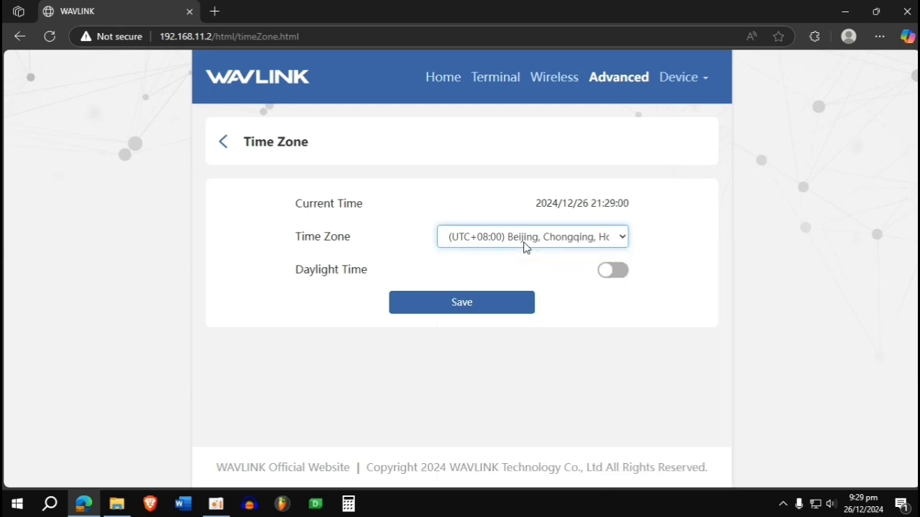
{"action": "left_click", "coordinate": [524, 243]}
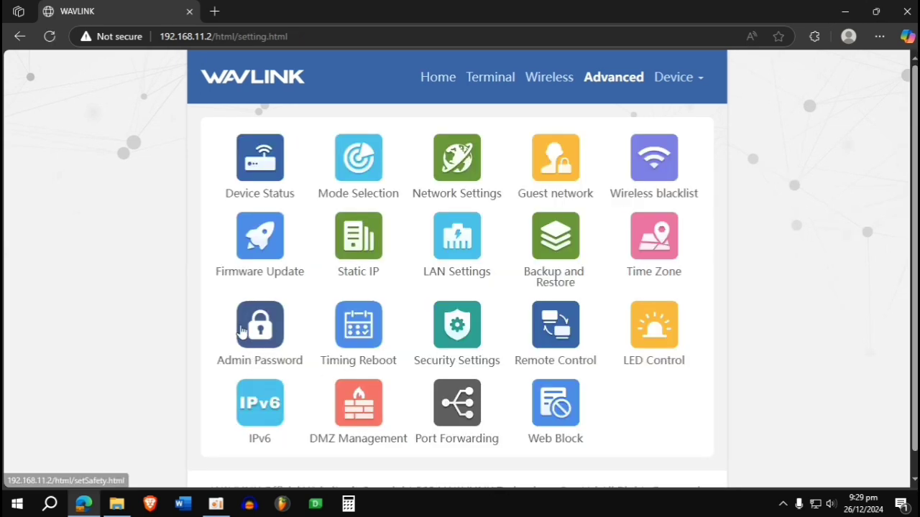
{"action": "left_click", "coordinate": [267, 332]}
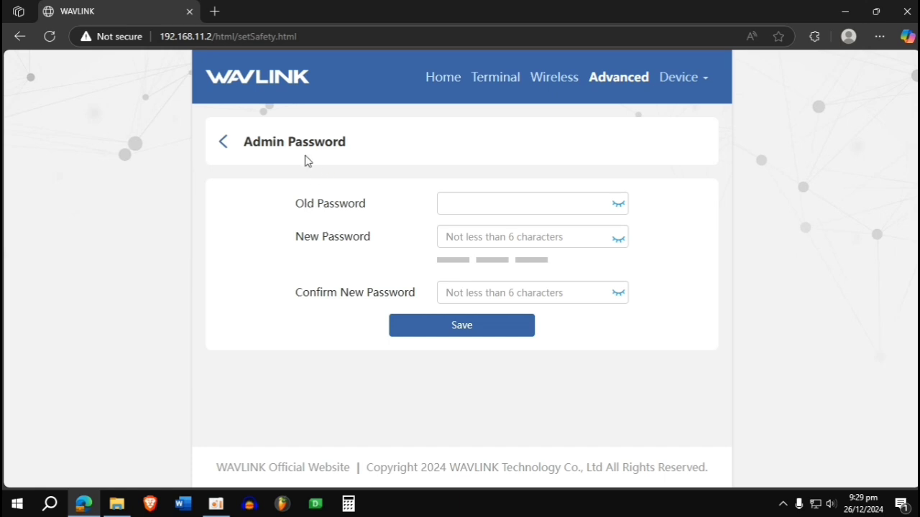
{"action": "left_click", "coordinate": [487, 206]}
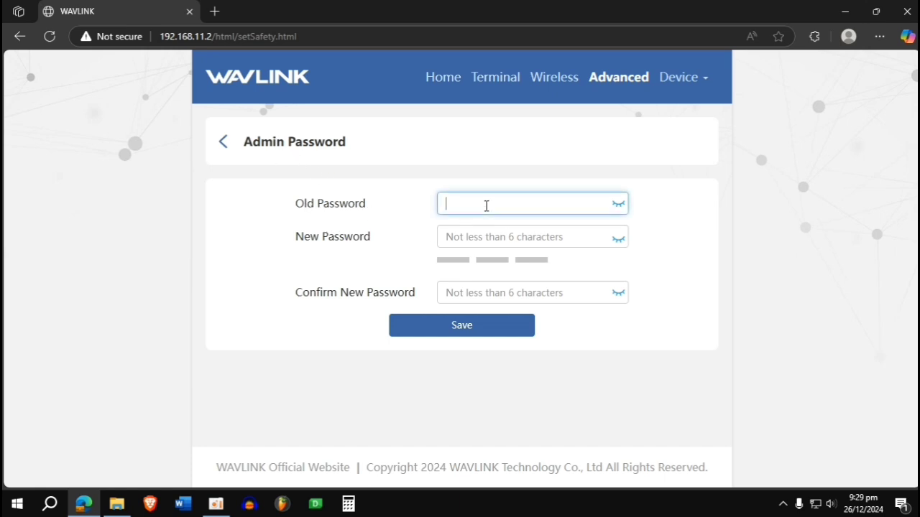
{"action": "left_click", "coordinate": [478, 233]}
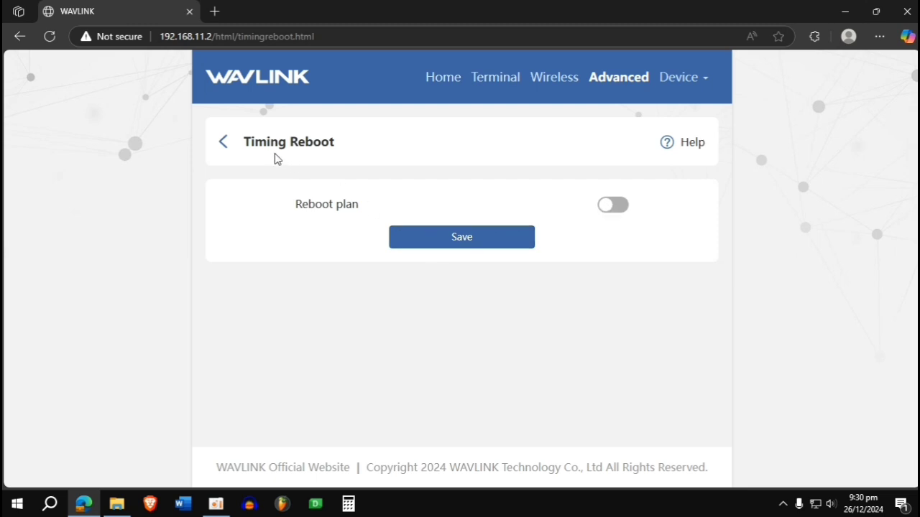
{"action": "left_click", "coordinate": [291, 142]}
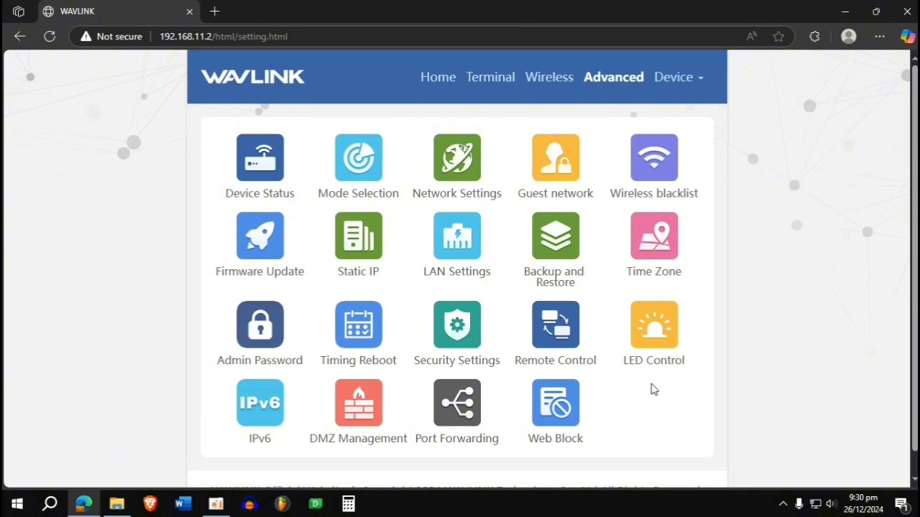
{"action": "left_click", "coordinate": [465, 314]}
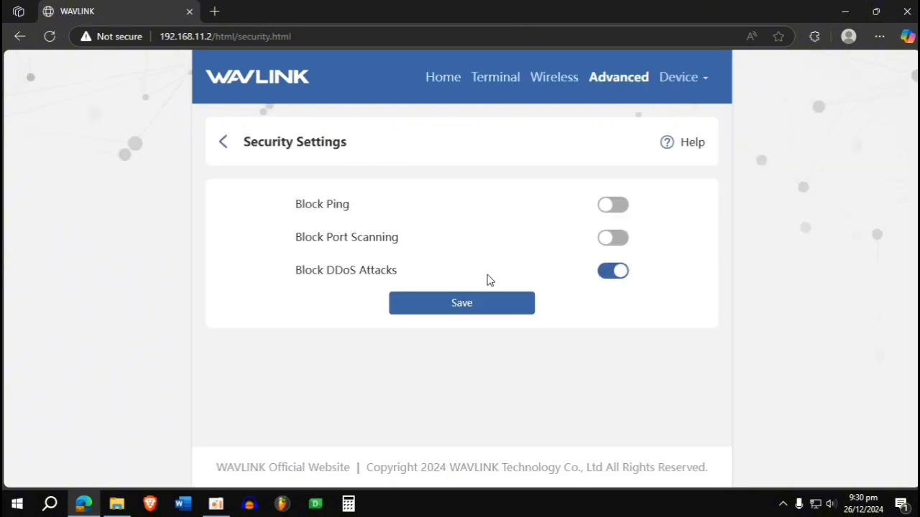
{"action": "left_click_drag", "start_coordinate": [291, 270], "coordinate": [413, 268]}
{"action": "left_click", "coordinate": [415, 264]}
{"action": "left_click", "coordinate": [308, 151]}
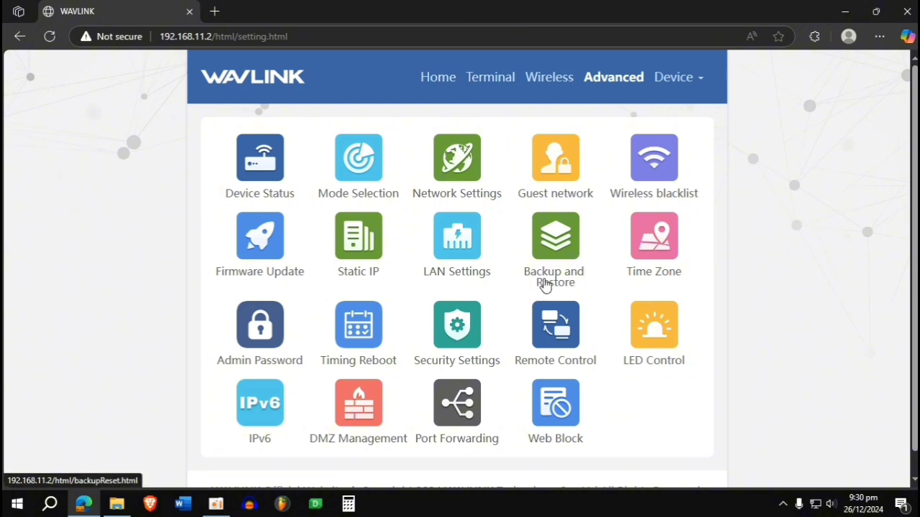
{"action": "scroll", "coordinate": [546, 286], "scroll_direction": "down", "scroll_amount": 1}
{"action": "scroll", "coordinate": [548, 295], "scroll_direction": "up", "scroll_amount": 1}
{"action": "left_click", "coordinate": [573, 350]}
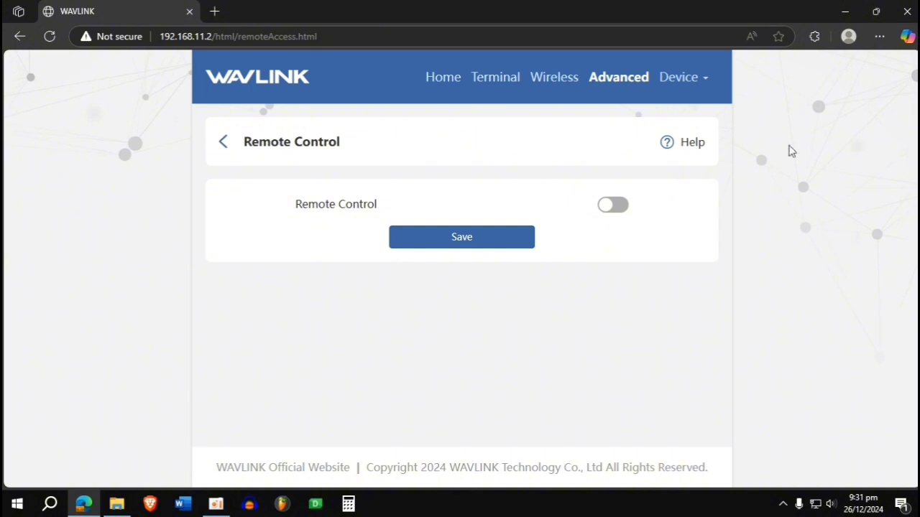
{"action": "left_click", "coordinate": [313, 147]}
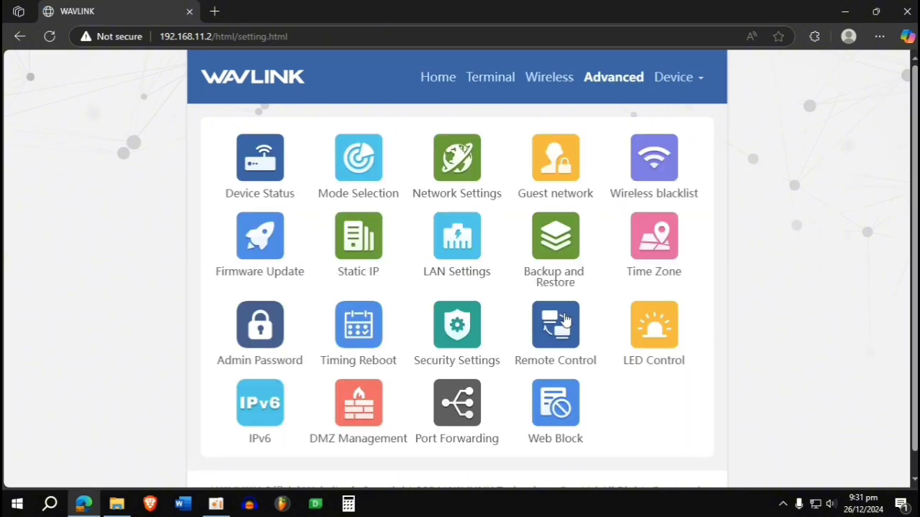
{"action": "left_click", "coordinate": [638, 341]}
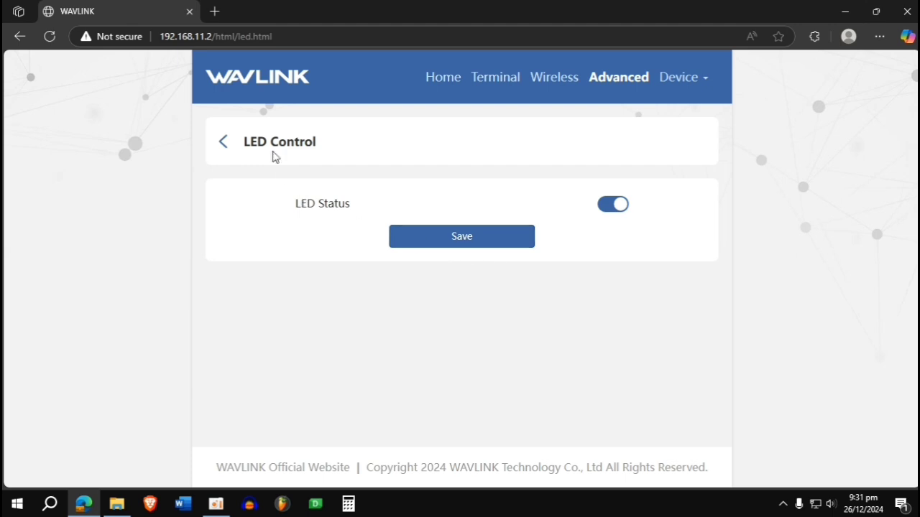
{"action": "left_click", "coordinate": [269, 154]}
{"action": "scroll", "coordinate": [553, 356], "scroll_direction": "down", "scroll_amount": 1}
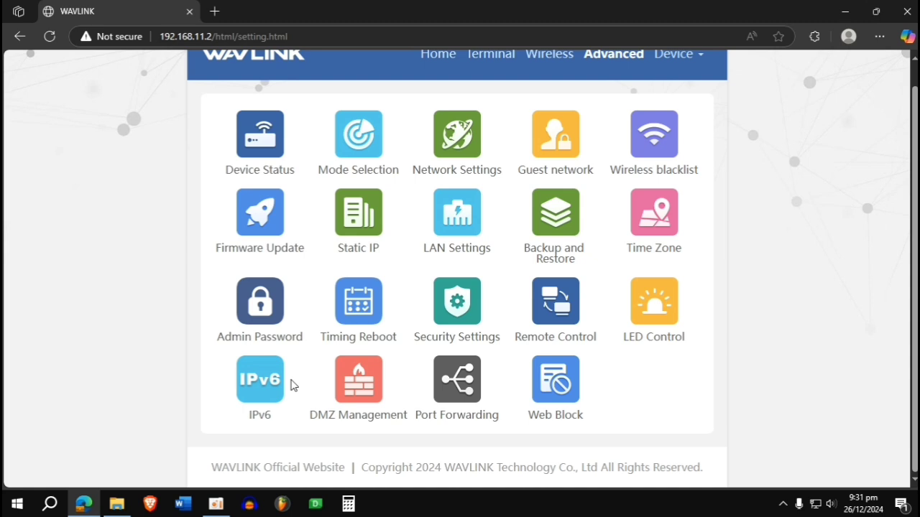
- Glance at DMZ Management and the blank TCP Port Forwarding rule, then return to the Advanced overview
{"action": "left_click", "coordinate": [352, 375]}
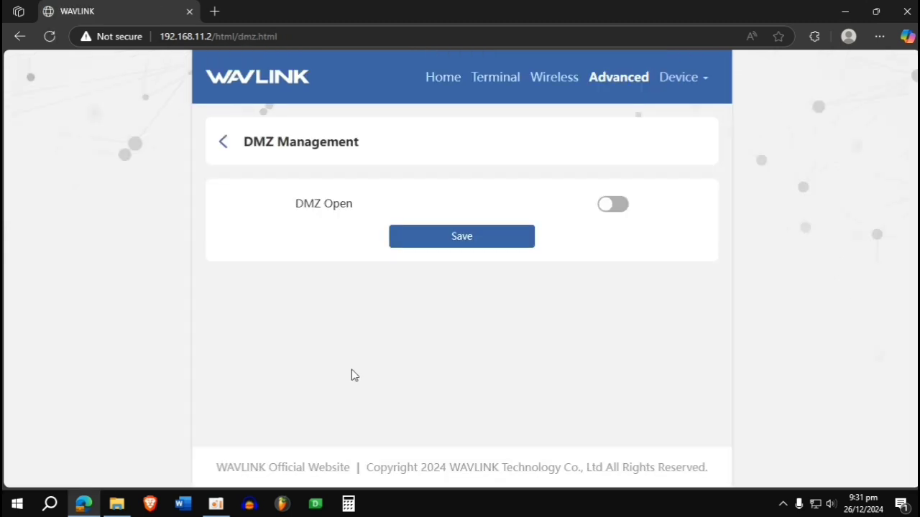
{"action": "left_click", "coordinate": [267, 144]}
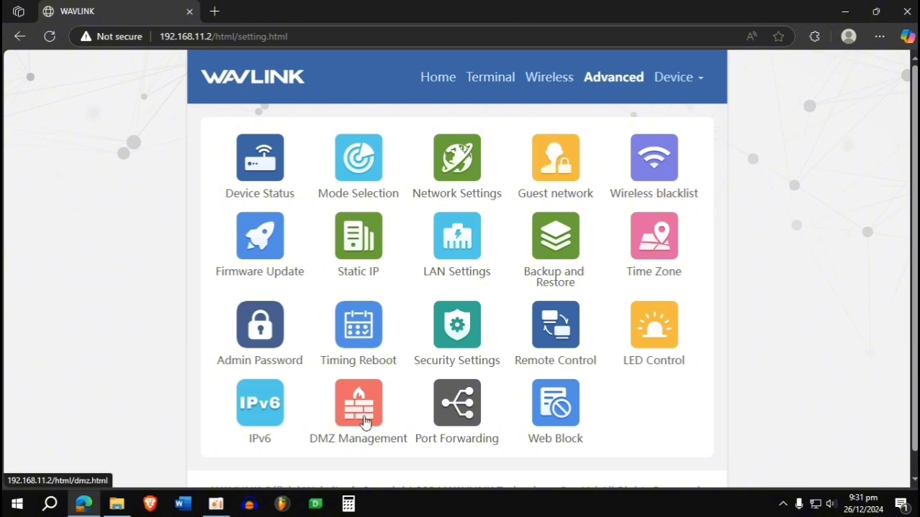
{"action": "left_click", "coordinate": [474, 421]}
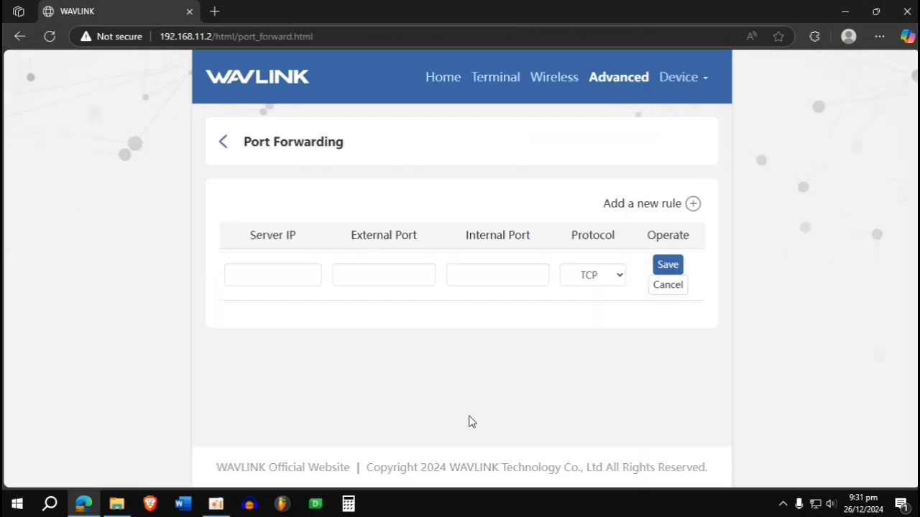
{"action": "left_click", "coordinate": [290, 265]}
{"action": "left_click", "coordinate": [373, 281]}
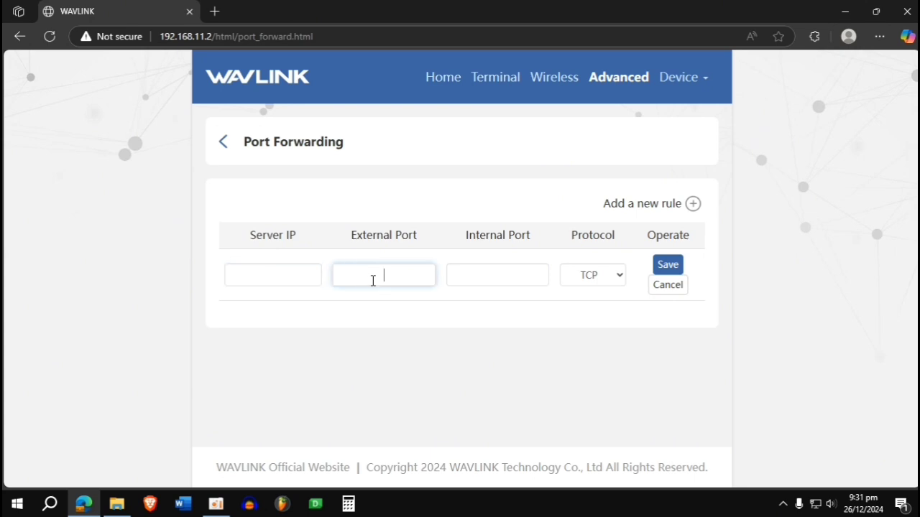
{"action": "left_click", "coordinate": [309, 148]}
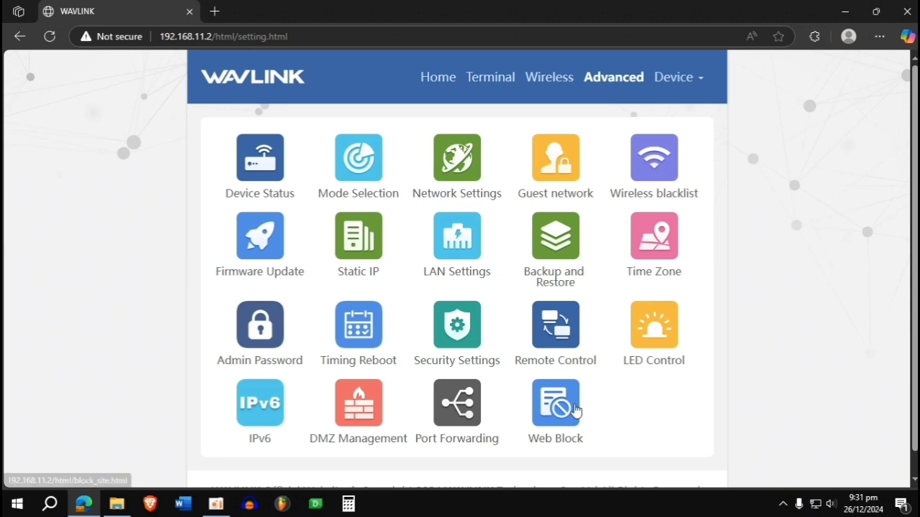
{"action": "left_click", "coordinate": [565, 407]}
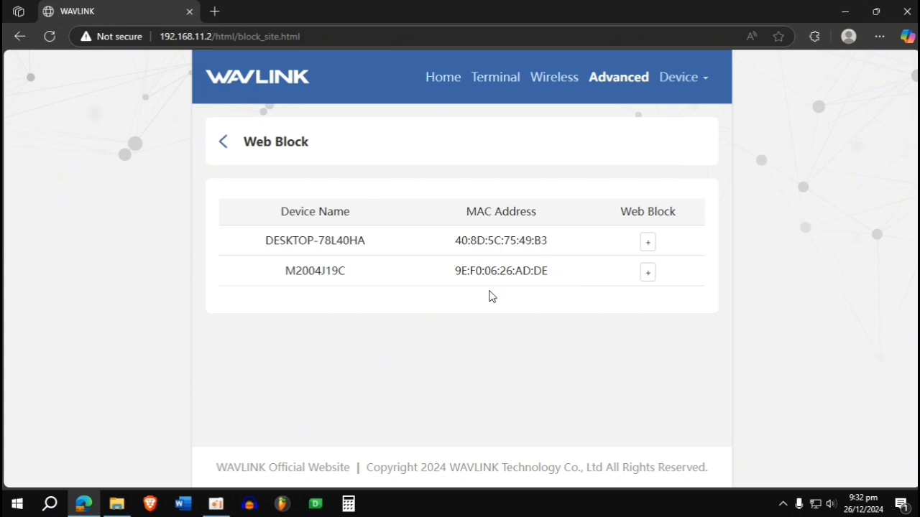
{"action": "left_click", "coordinate": [648, 243]}
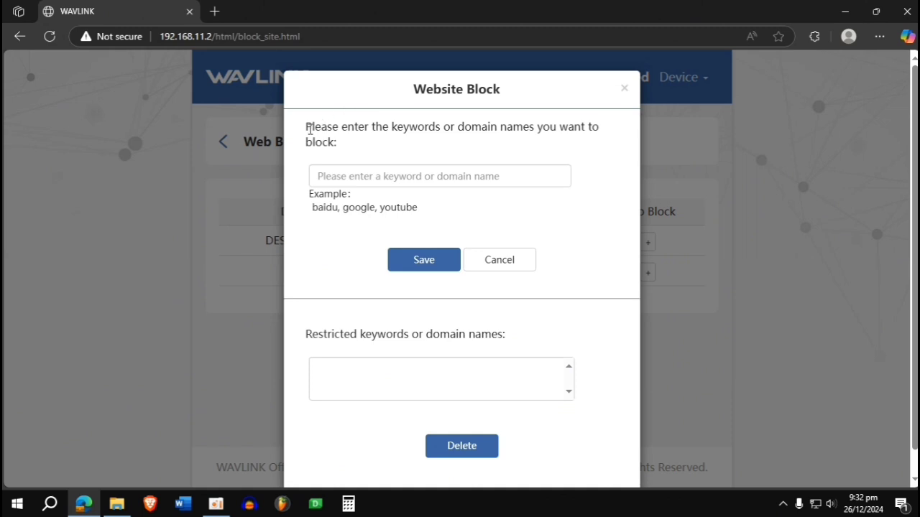
{"action": "left_click_drag", "start_coordinate": [303, 129], "coordinate": [404, 142]}
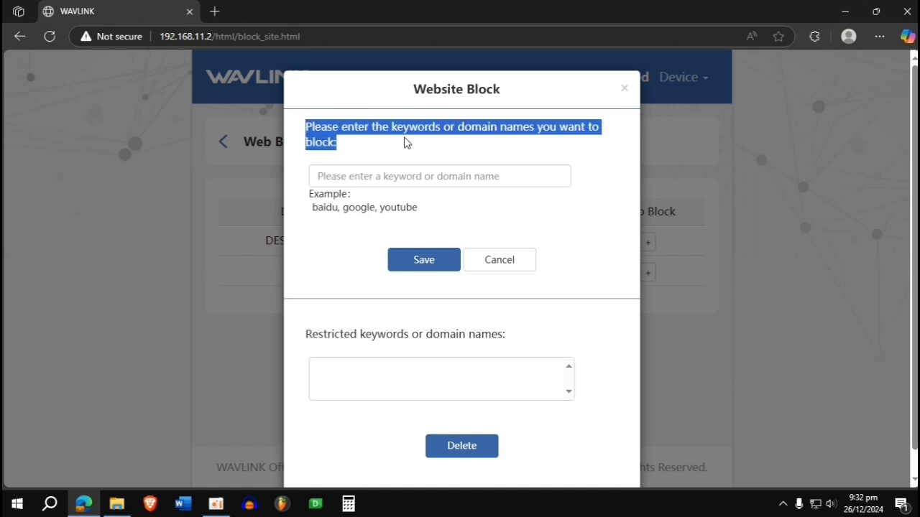
{"action": "left_click", "coordinate": [423, 141]}
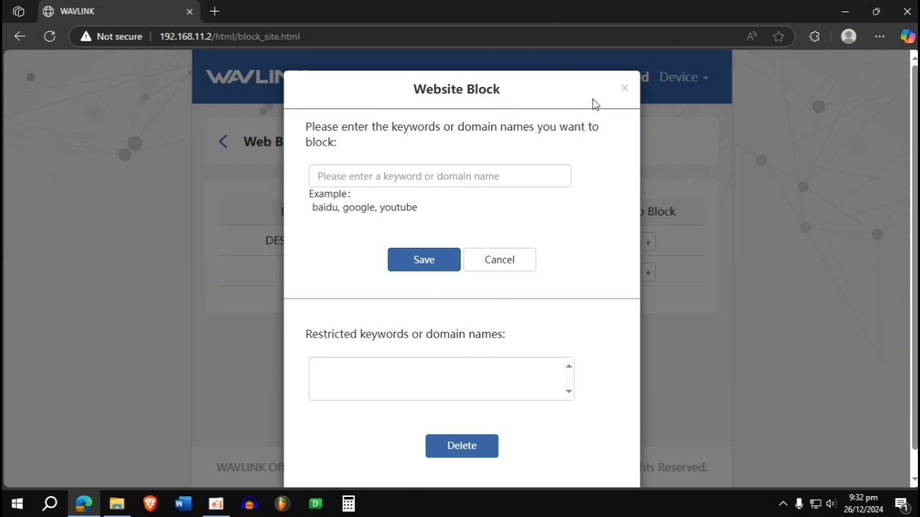
{"action": "left_click", "coordinate": [623, 88]}
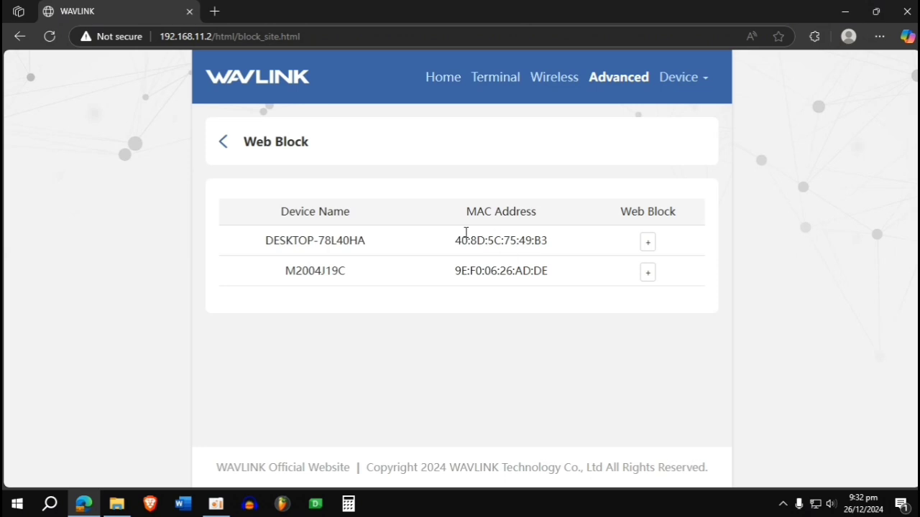
{"action": "left_click_drag", "start_coordinate": [252, 248], "coordinate": [380, 244]}
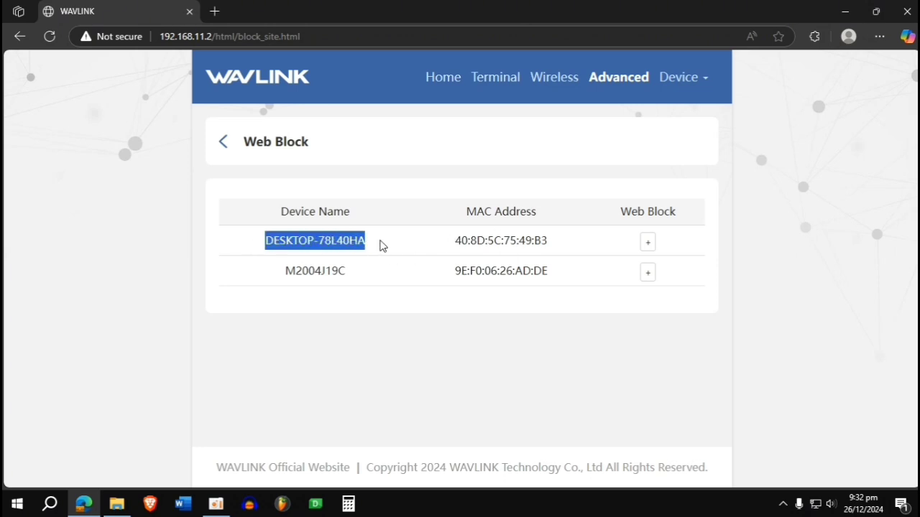
{"action": "left_click", "coordinate": [648, 244]}
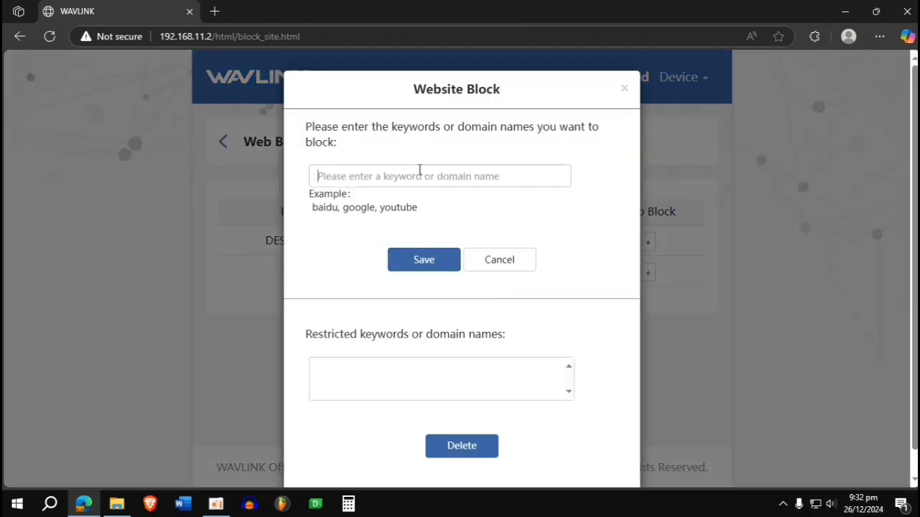
{"action": "left_click", "coordinate": [420, 172]}
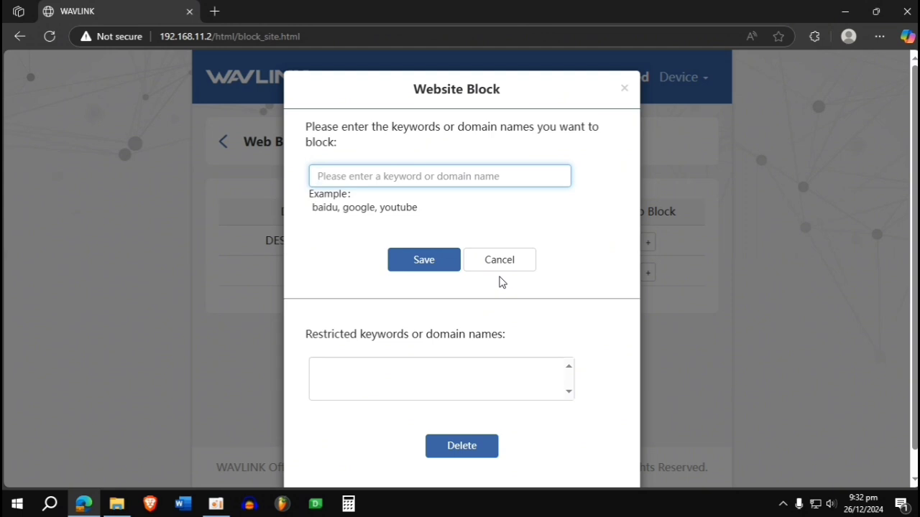
{"action": "left_click", "coordinate": [624, 90]}
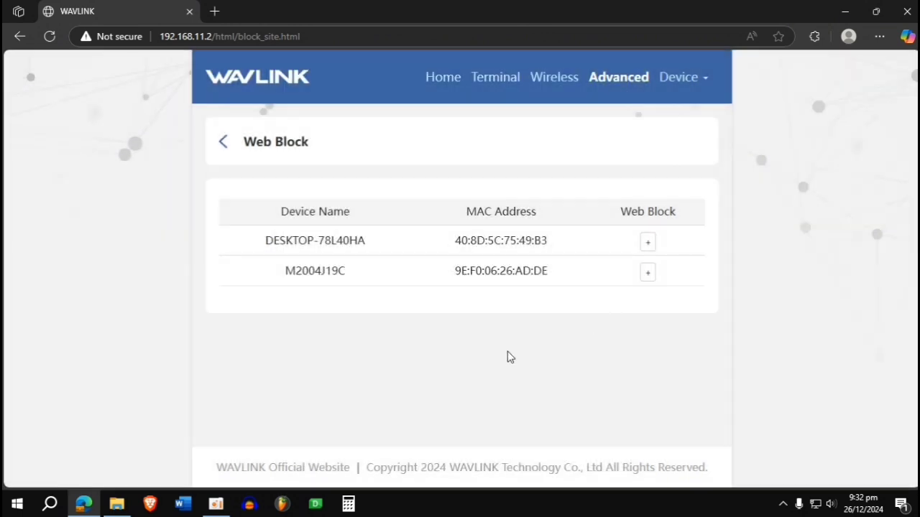
{"action": "left_click_drag", "start_coordinate": [293, 277], "coordinate": [352, 274]}
{"action": "left_click", "coordinate": [648, 240]}
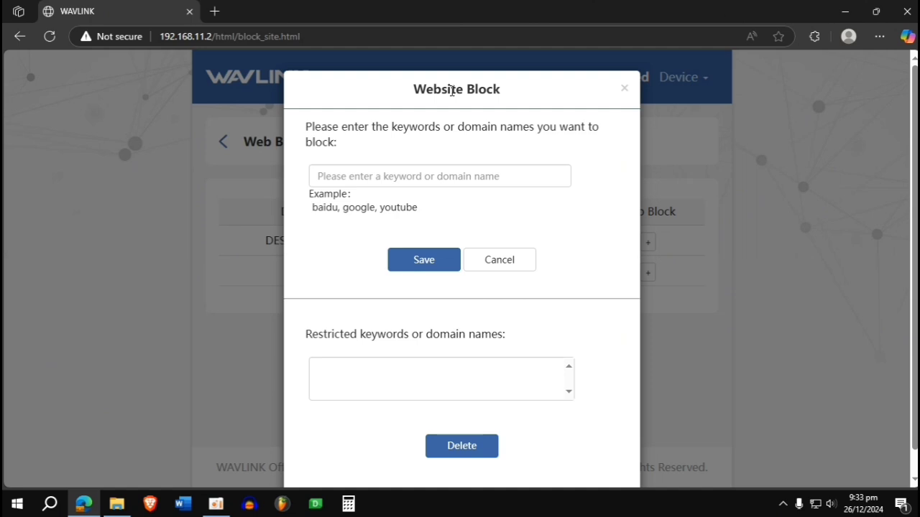
{"action": "left_click", "coordinate": [376, 179]}
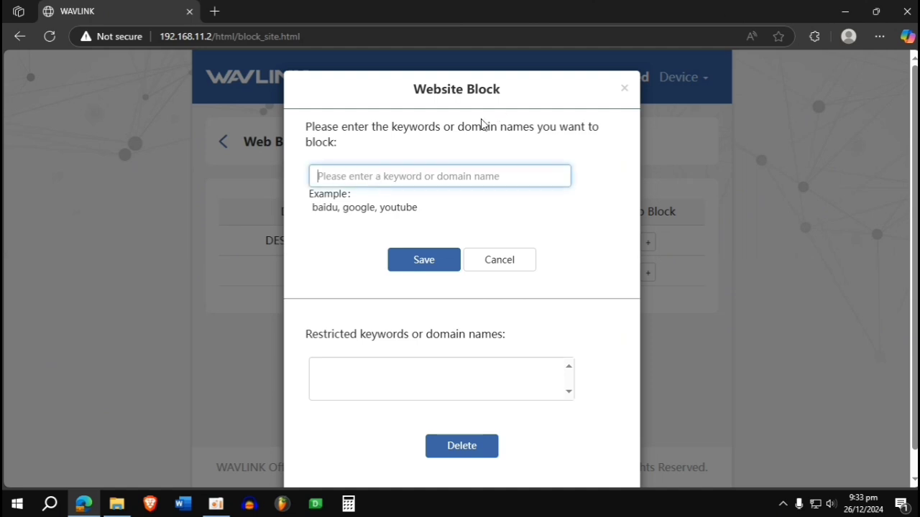
{"action": "left_click", "coordinate": [625, 89]}
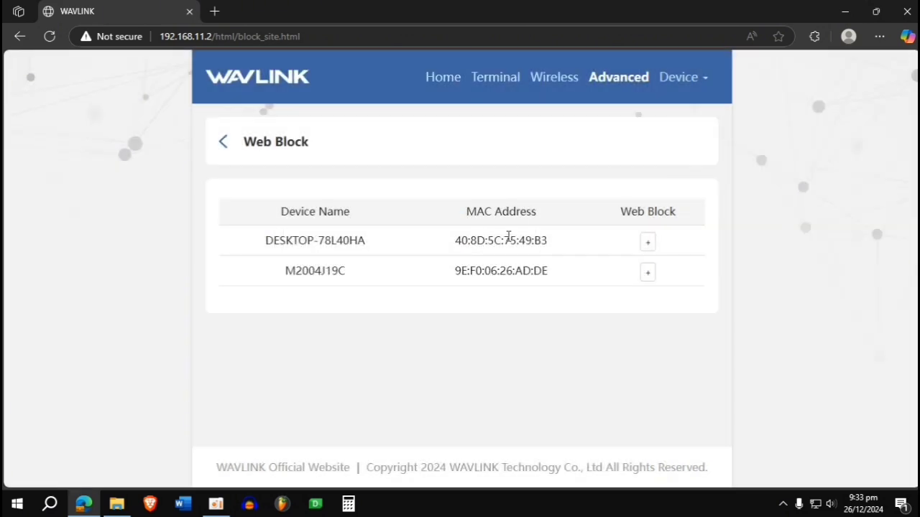
{"action": "left_click", "coordinate": [266, 149]}
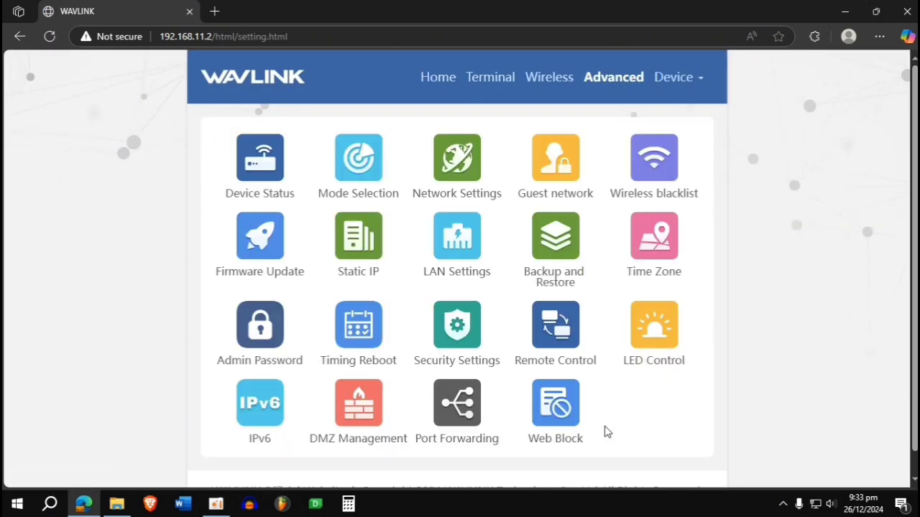
{"action": "scroll", "coordinate": [604, 431], "scroll_direction": "down", "scroll_amount": 1}
{"action": "scroll", "coordinate": [604, 430], "scroll_direction": "up", "scroll_amount": 1}
{"action": "left_click", "coordinate": [675, 79]}
{"action": "triple_click", "coordinate": [898, 288]}
{"action": "left_click", "coordinate": [817, 327]}
{"action": "left_click_drag", "start_coordinate": [159, 37], "coordinate": [212, 30]}
{"action": "left_click", "coordinate": [105, 323]}
- Search Google for 'WAVLINK ROUTER AC1200' in a new tab and open the WL-WN530HG4 product page
{"action": "key", "text": "ctrl+t"}
{"action": "type", "text": "WA"}
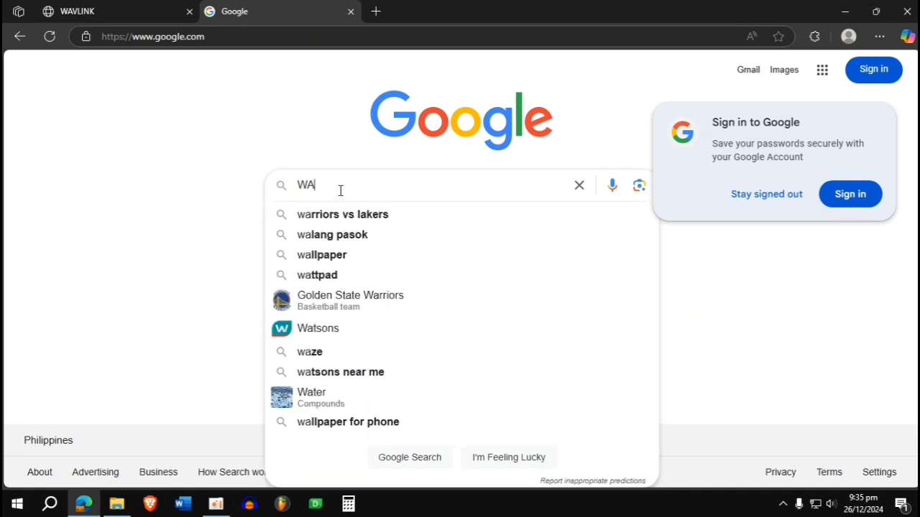
{"action": "type", "text": "VLINK RO"}
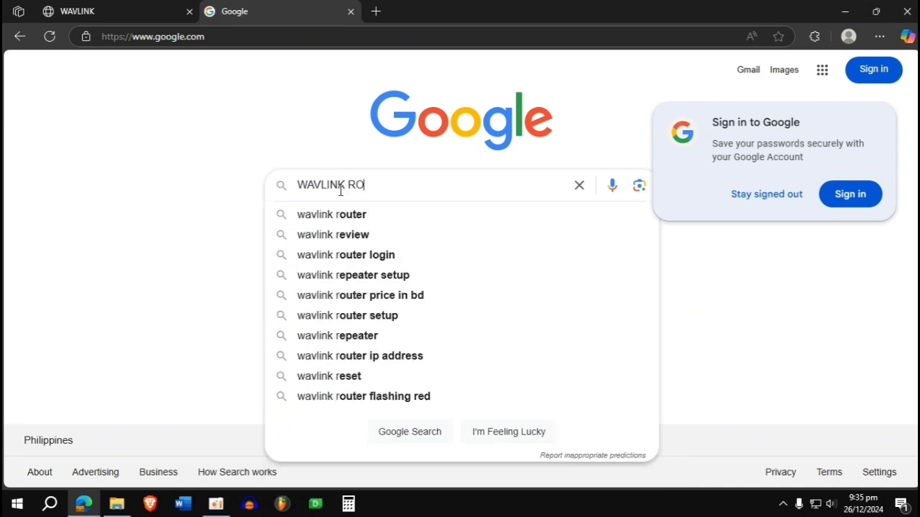
{"action": "type", "text": "UTER AC1200"}
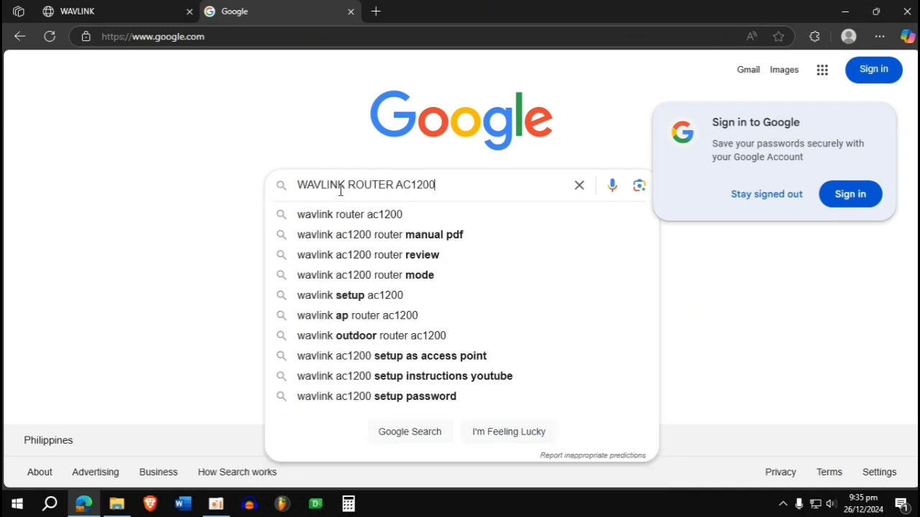
{"action": "key", "text": "Return"}
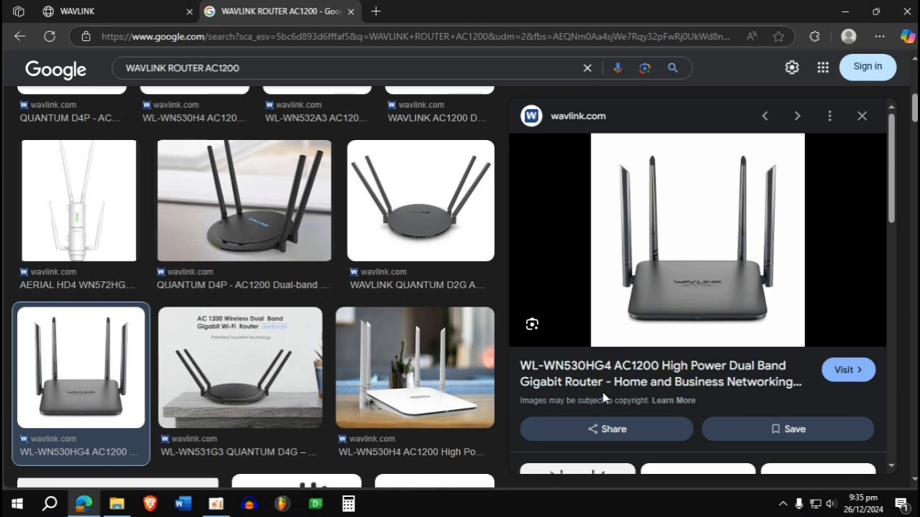
{"action": "left_click", "coordinate": [753, 381]}
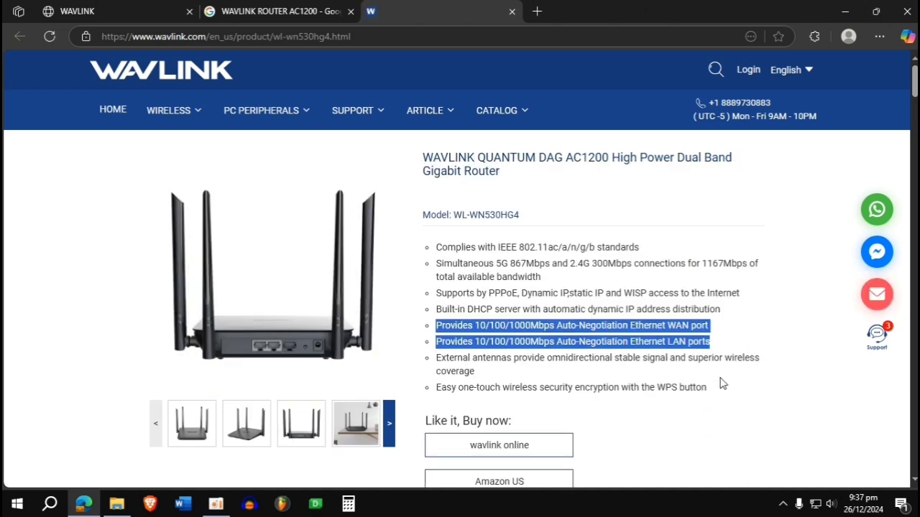
- Close the zoomed image preview and view the desk, second and rear-view router photos
{"action": "left_click", "coordinate": [720, 379]}
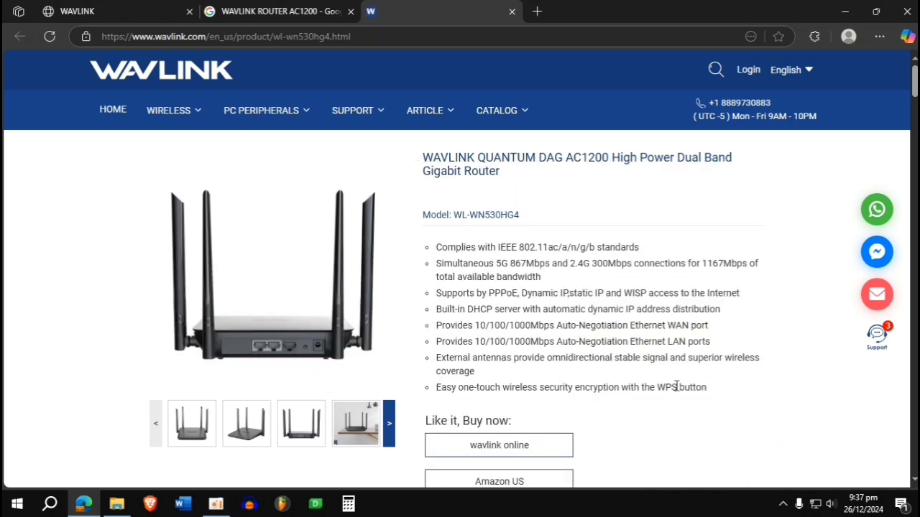
{"action": "left_click", "coordinate": [352, 428]}
{"action": "left_click", "coordinate": [391, 441]}
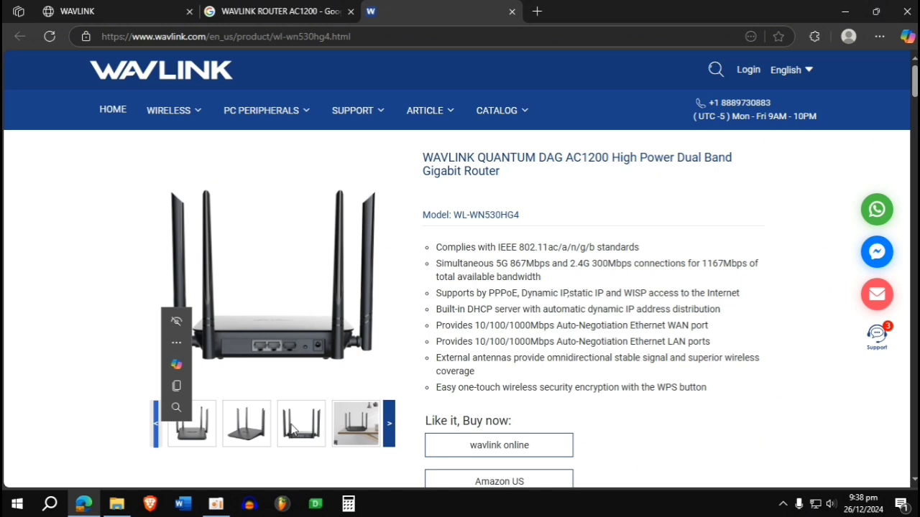
{"action": "left_click", "coordinate": [260, 440]}
{"action": "left_click", "coordinate": [286, 431]}
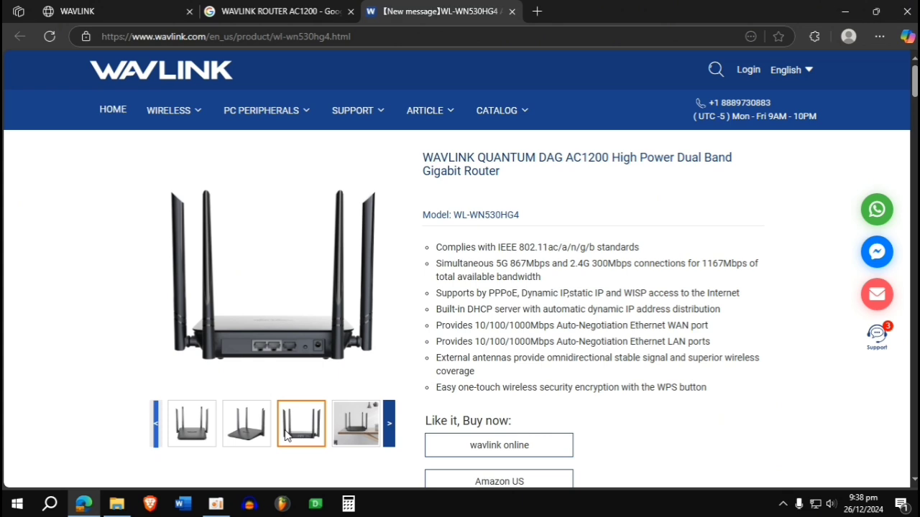
- Advance the WL-WN530HG4 photo carousel, briefly opening and hiding the file manager
{"action": "left_click", "coordinate": [389, 440]}
{"action": "left_click", "coordinate": [390, 440]}
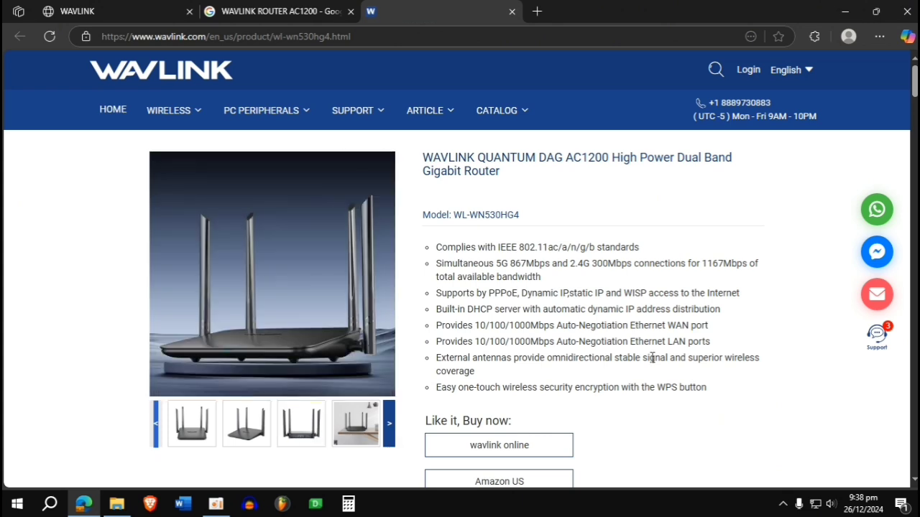
{"action": "left_click", "coordinate": [116, 503]}
{"action": "left_click", "coordinate": [117, 504]}
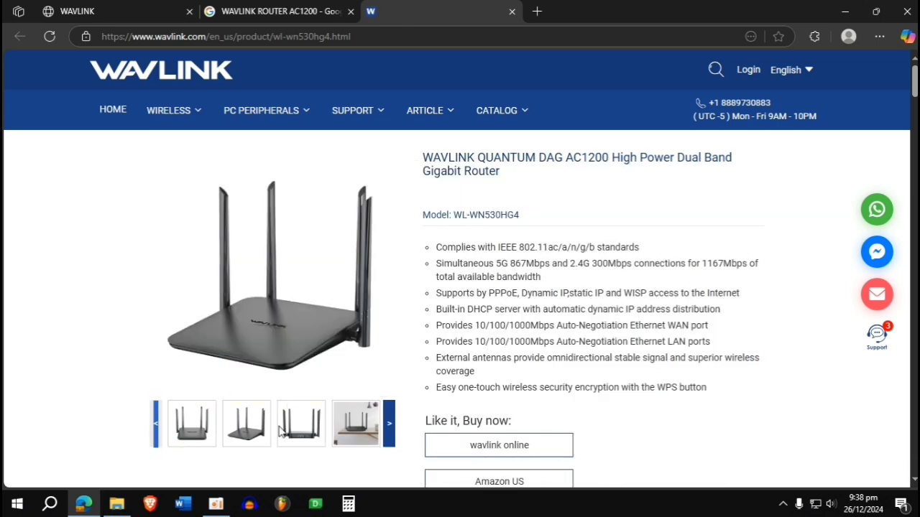
{"action": "left_click", "coordinate": [390, 427]}
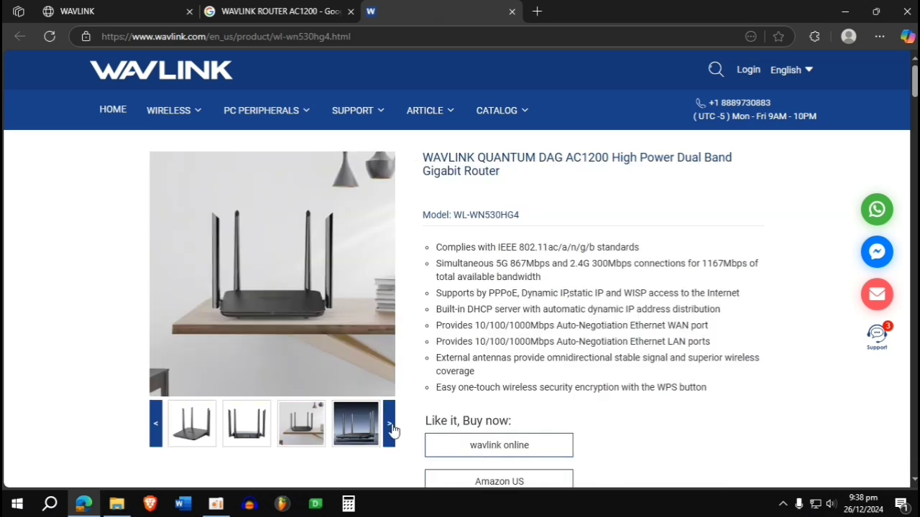